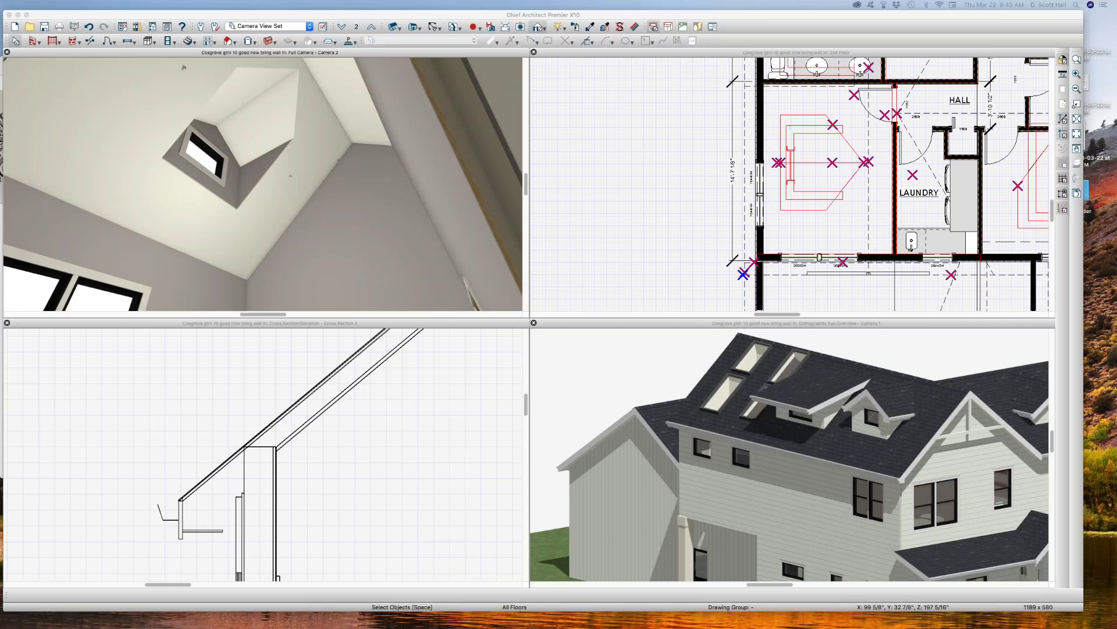
- After checking the dormer roof plane in 3D, give the bedroom a flat ceiling
{"action": "left_click", "coordinate": [238, 179]}
{"action": "scroll", "coordinate": [210, 184], "scroll_direction": "down", "scroll_amount": 2}
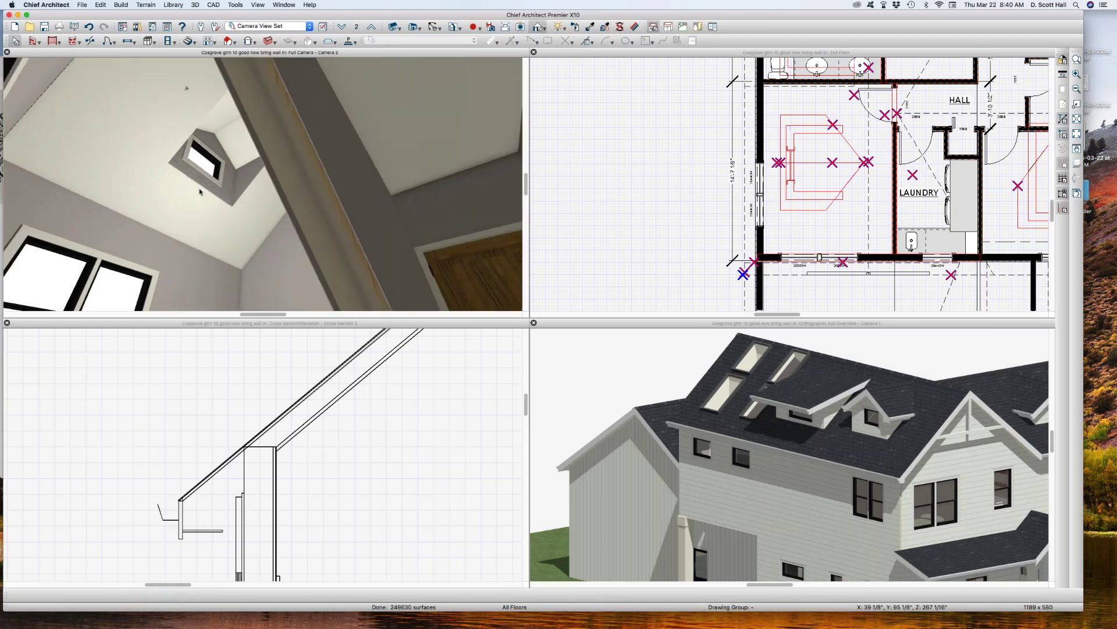
{"action": "left_click", "coordinate": [195, 187]}
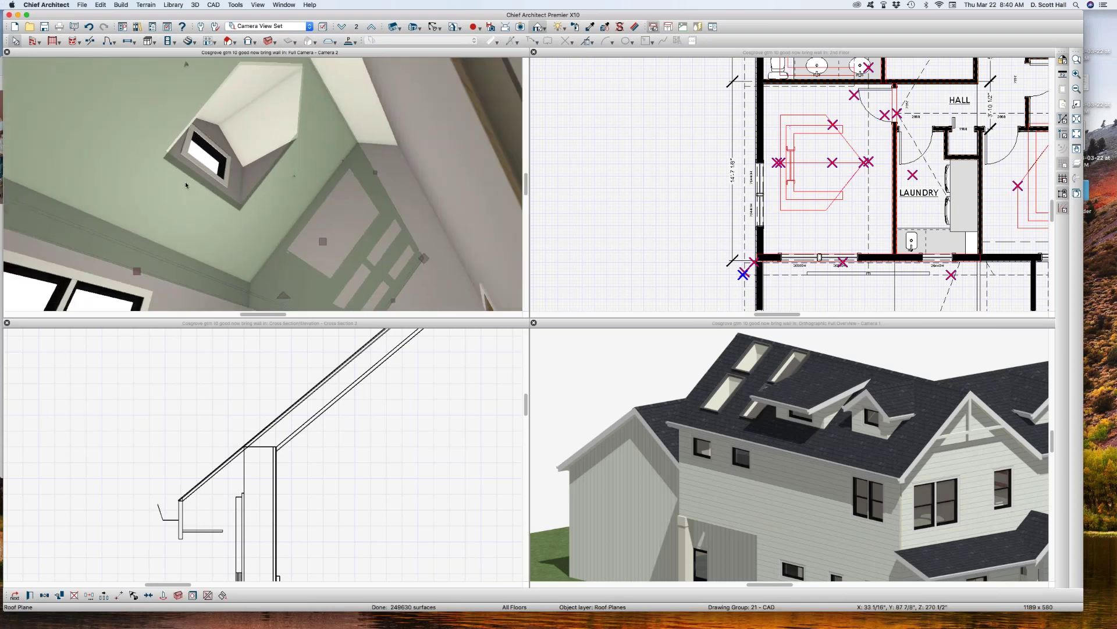
{"action": "key", "text": "Escape"}
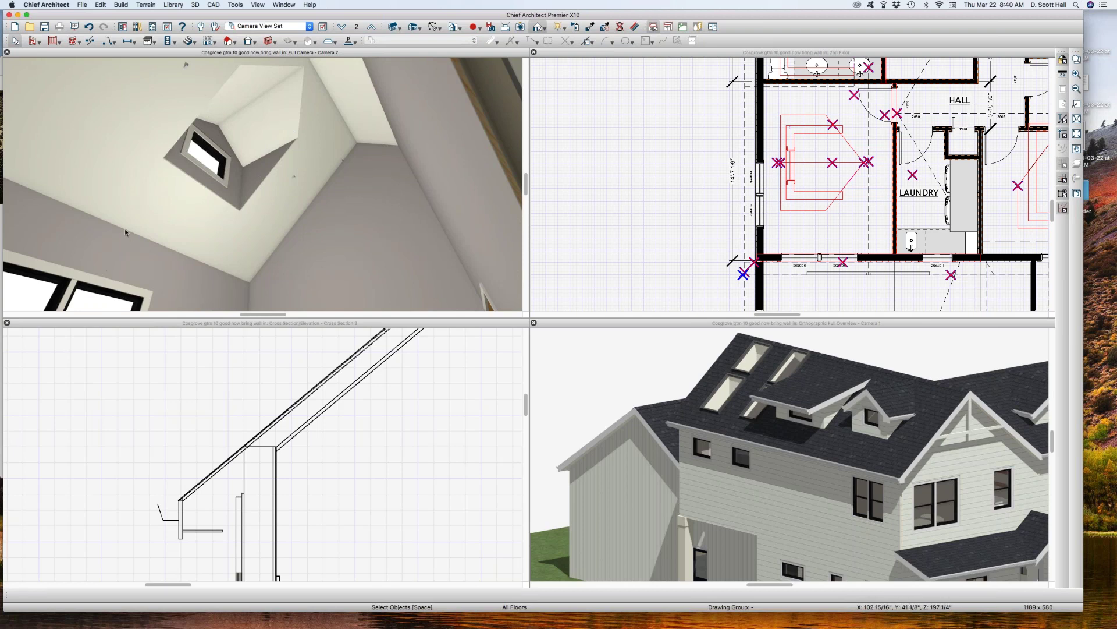
{"action": "left_click", "coordinate": [822, 229]}
{"action": "left_click", "coordinate": [823, 229]}
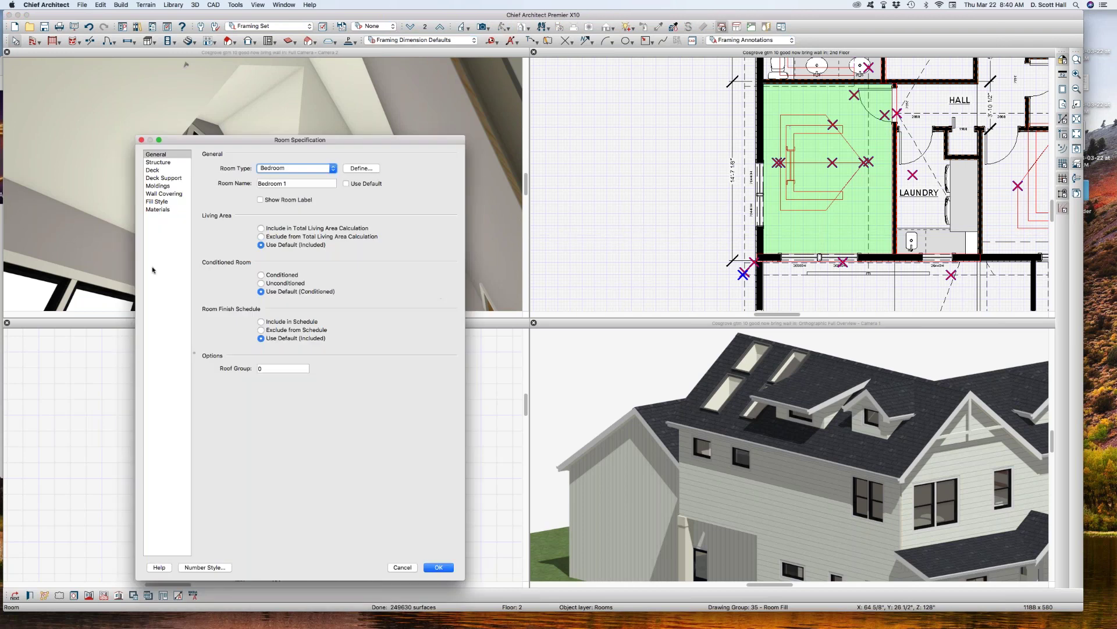
{"action": "left_click", "coordinate": [157, 163]}
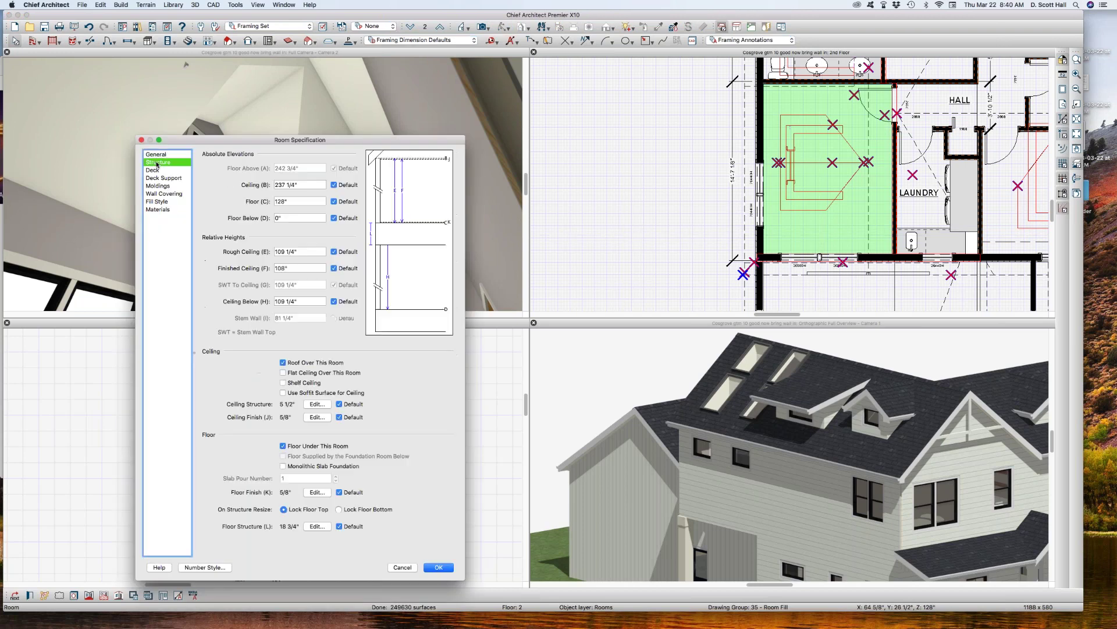
{"action": "left_click", "coordinate": [307, 372]}
{"action": "key", "text": "Return"}
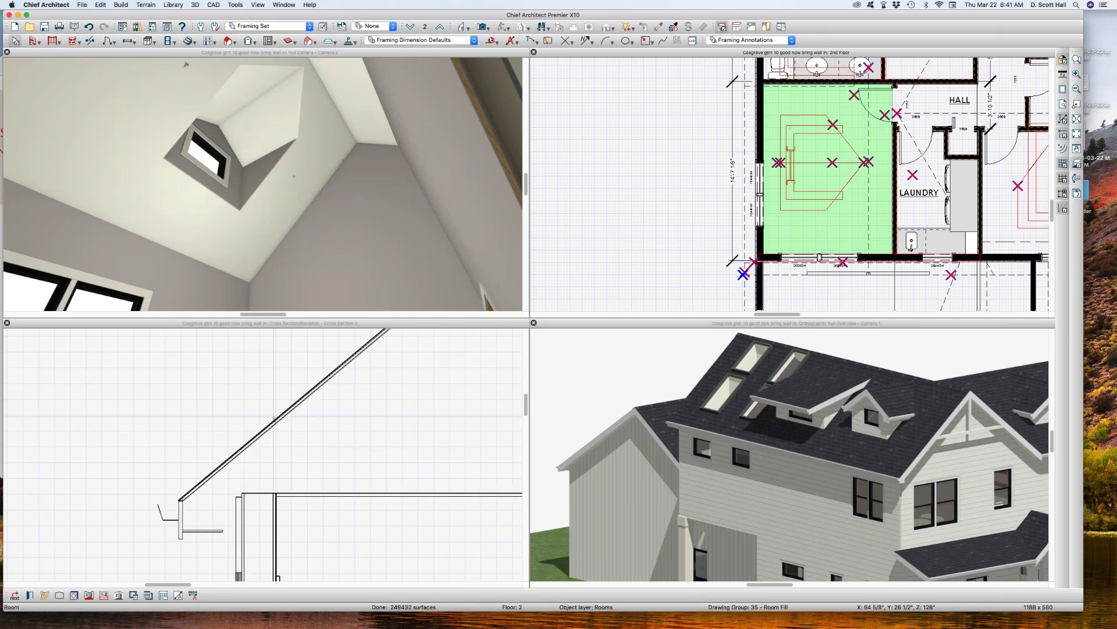
- Review Bedroom 1's structure settings, inspect the dormer ceiling, and close the interior camera view
{"action": "double_click", "coordinate": [841, 179]}
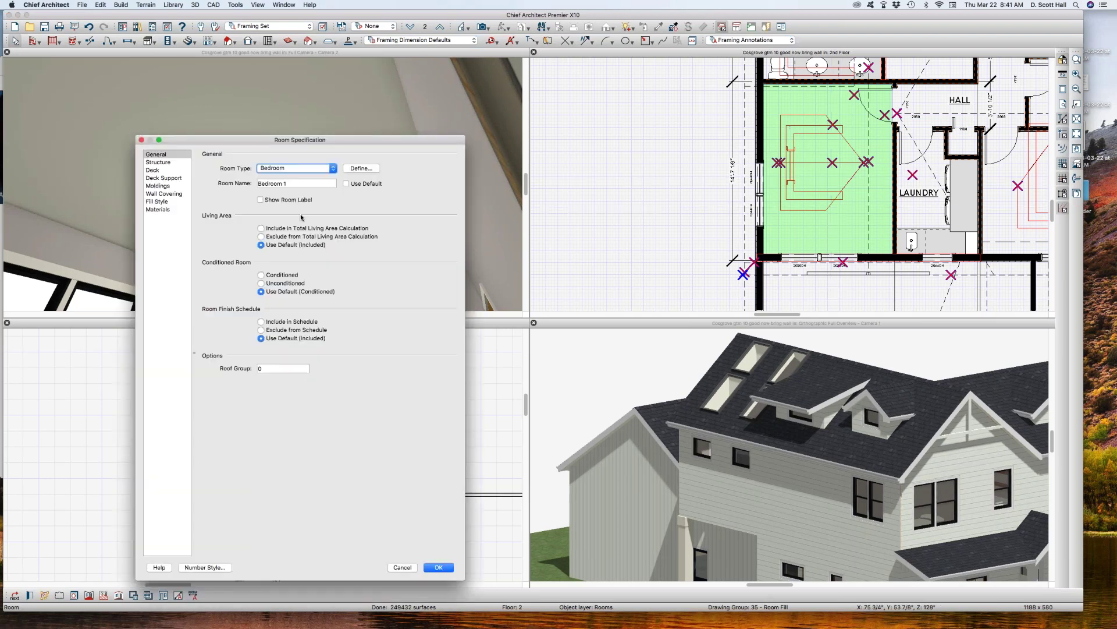
{"action": "left_click", "coordinate": [157, 162]}
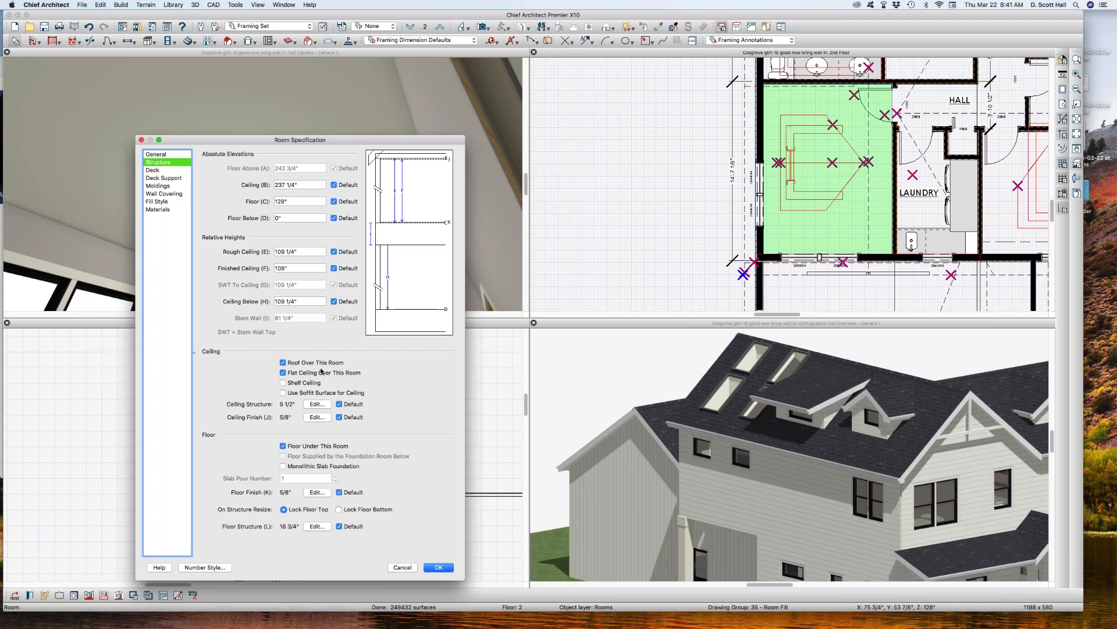
{"action": "key", "text": "Return"}
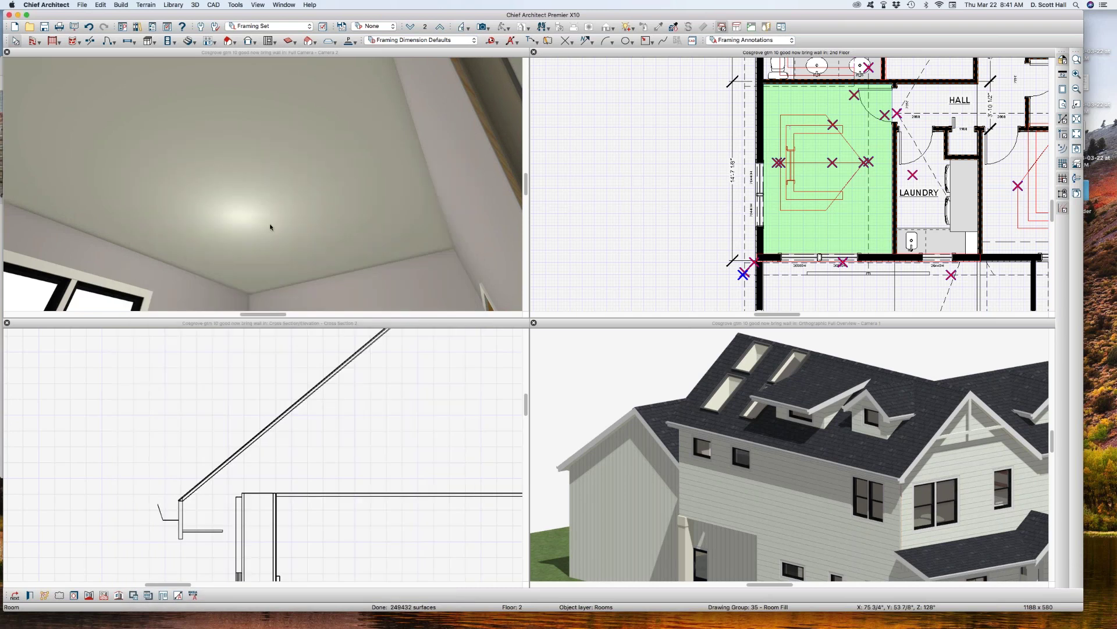
{"action": "left_click", "coordinate": [165, 177]}
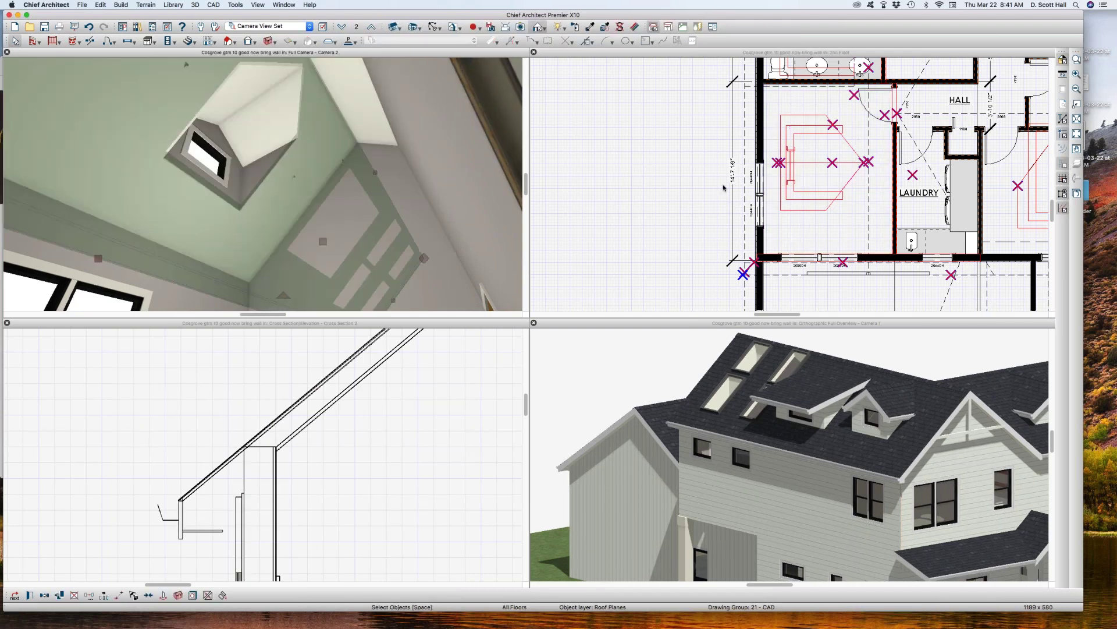
{"action": "scroll", "coordinate": [724, 187], "scroll_direction": "down", "scroll_amount": 3}
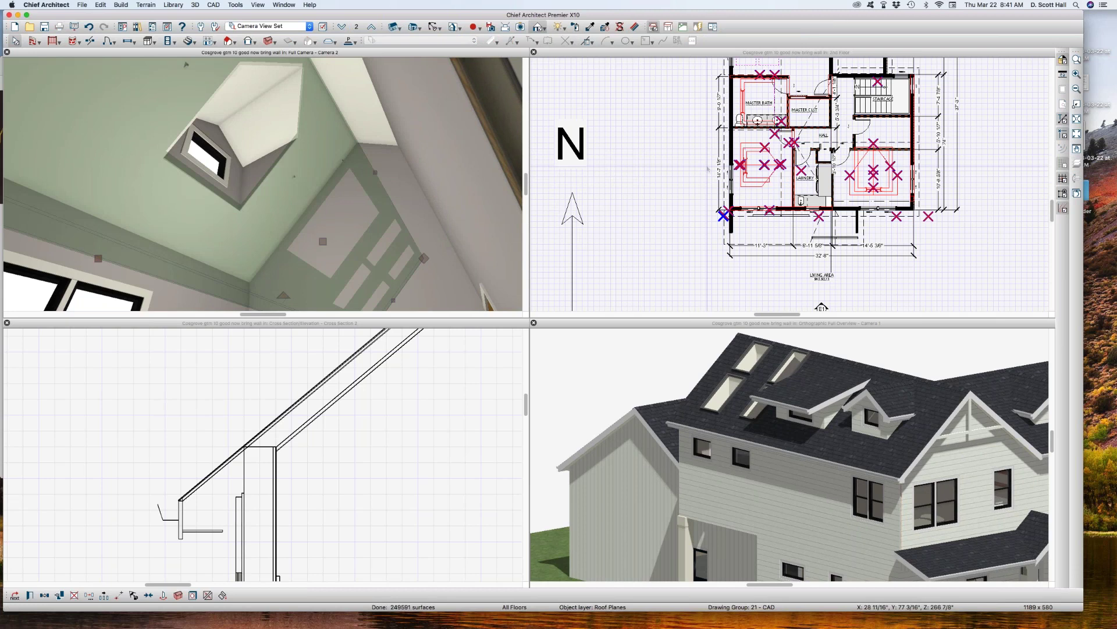
{"action": "key", "text": "Escape"}
{"action": "scroll", "coordinate": [245, 136], "scroll_direction": "up", "scroll_amount": 3}
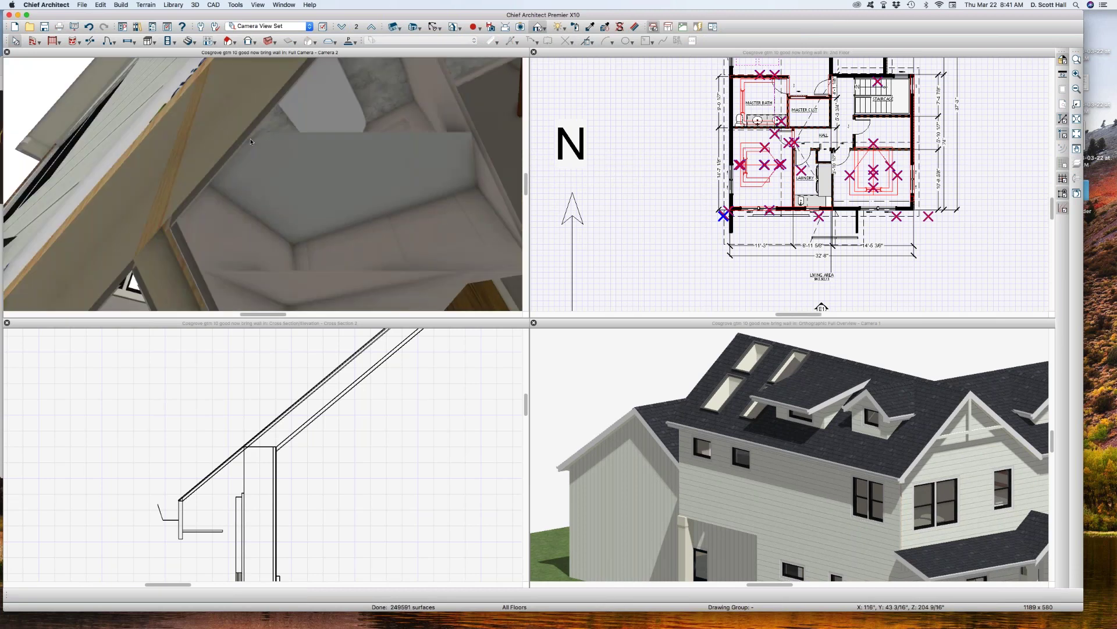
{"action": "left_click", "coordinate": [251, 141]}
{"action": "key", "text": "super+w"}
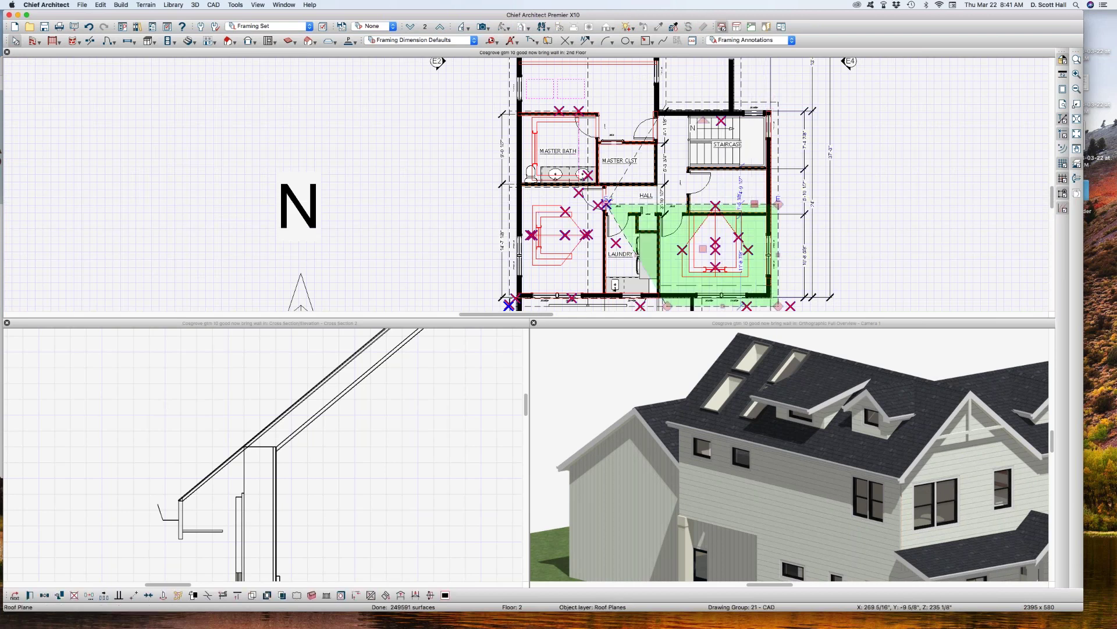
- On the third floor, select the Open Below room and inspect the closet walls
{"action": "key", "text": "Page_Up"}
{"action": "left_click", "coordinate": [724, 229]}
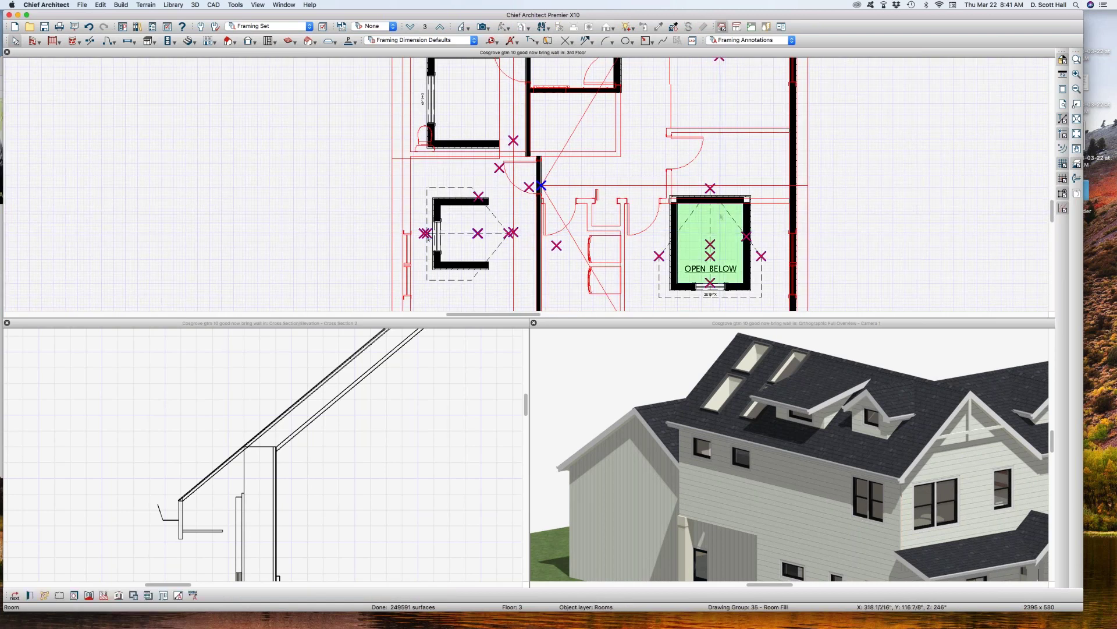
{"action": "scroll", "coordinate": [758, 298], "scroll_direction": "up", "scroll_amount": 2}
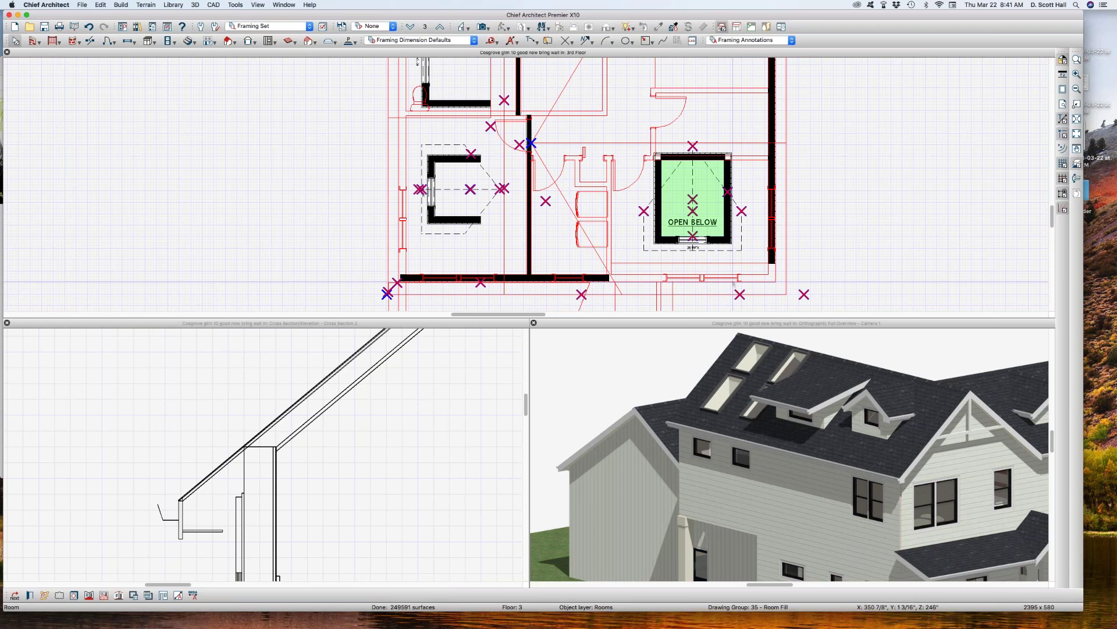
{"action": "scroll", "coordinate": [725, 277], "scroll_direction": "down", "scroll_amount": 2}
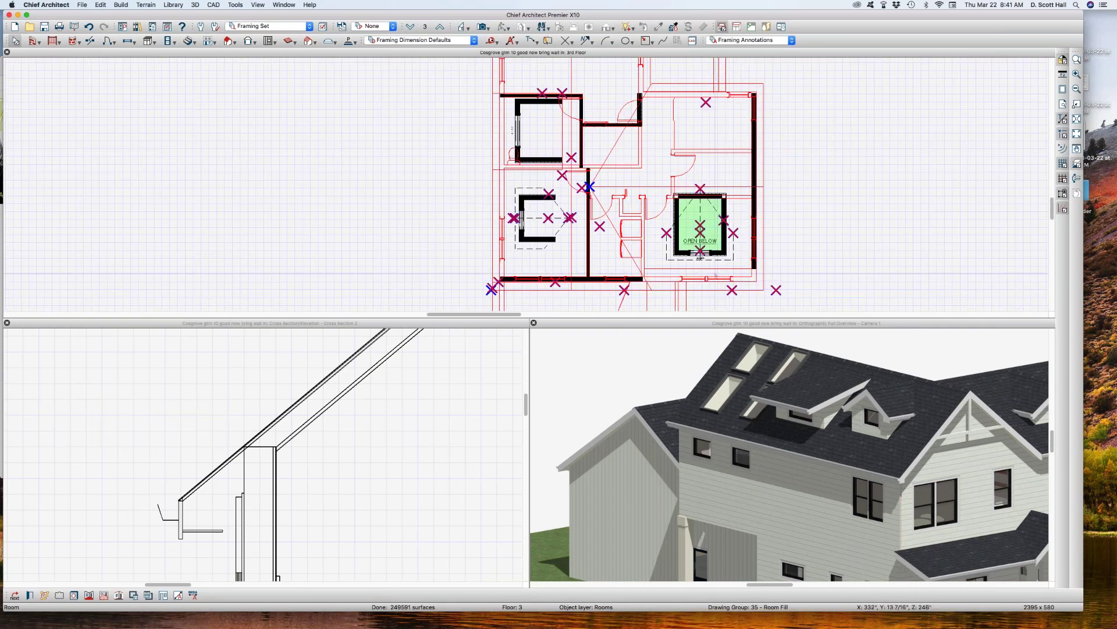
{"action": "scroll", "coordinate": [562, 141], "scroll_direction": "up", "scroll_amount": 1}
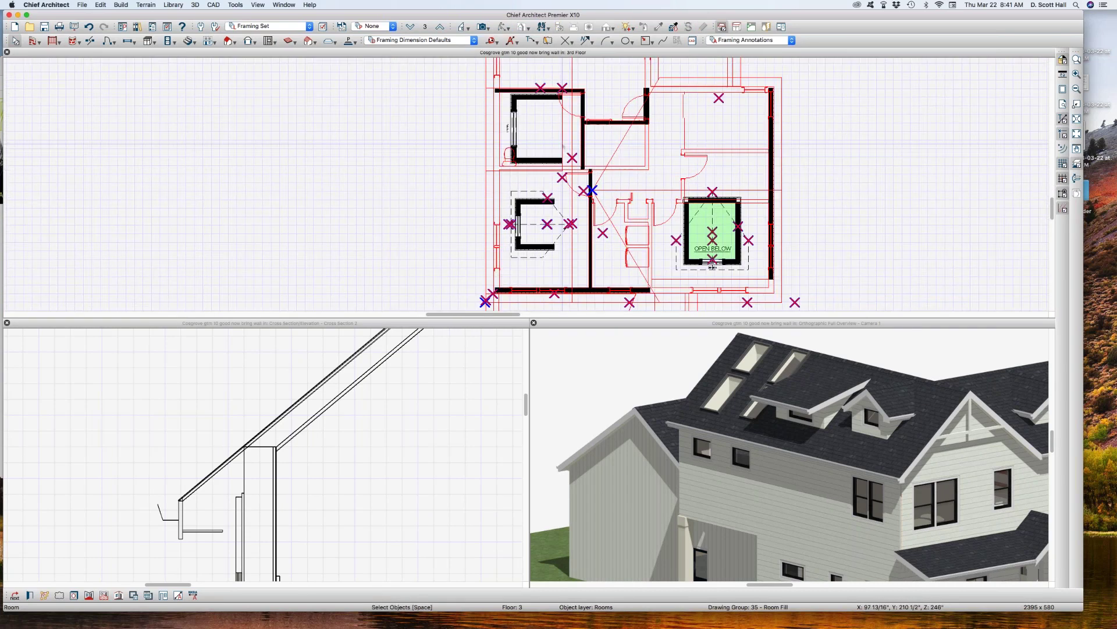
{"action": "scroll", "coordinate": [524, 92], "scroll_direction": "up", "scroll_amount": 2}
{"action": "double_click", "coordinate": [529, 90]}
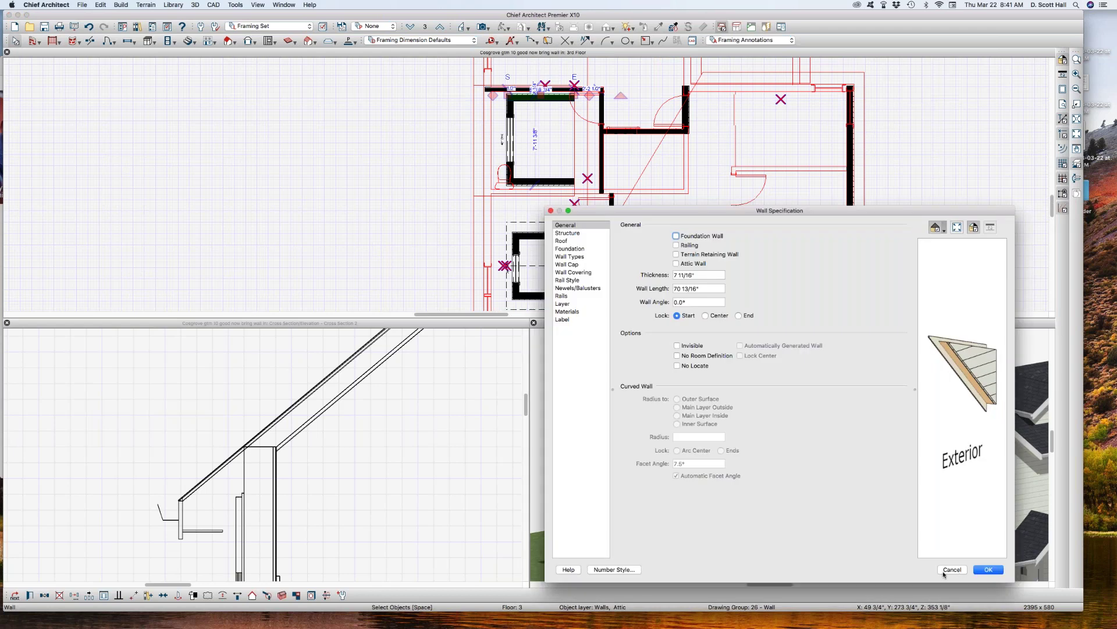
{"action": "left_click", "coordinate": [950, 570]}
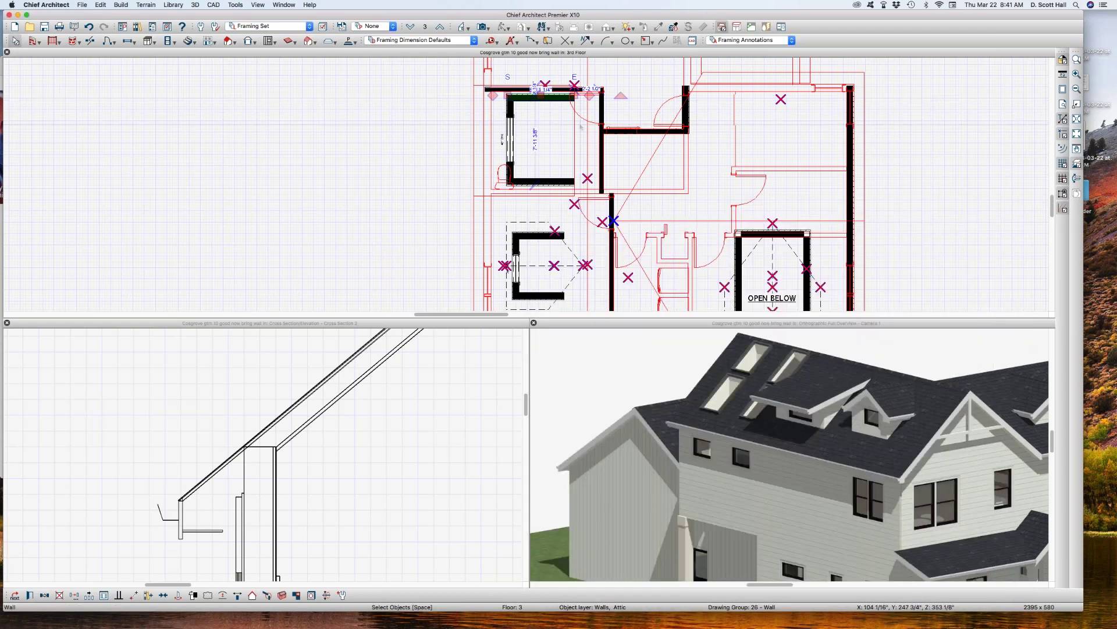
{"action": "left_click", "coordinate": [541, 181]}
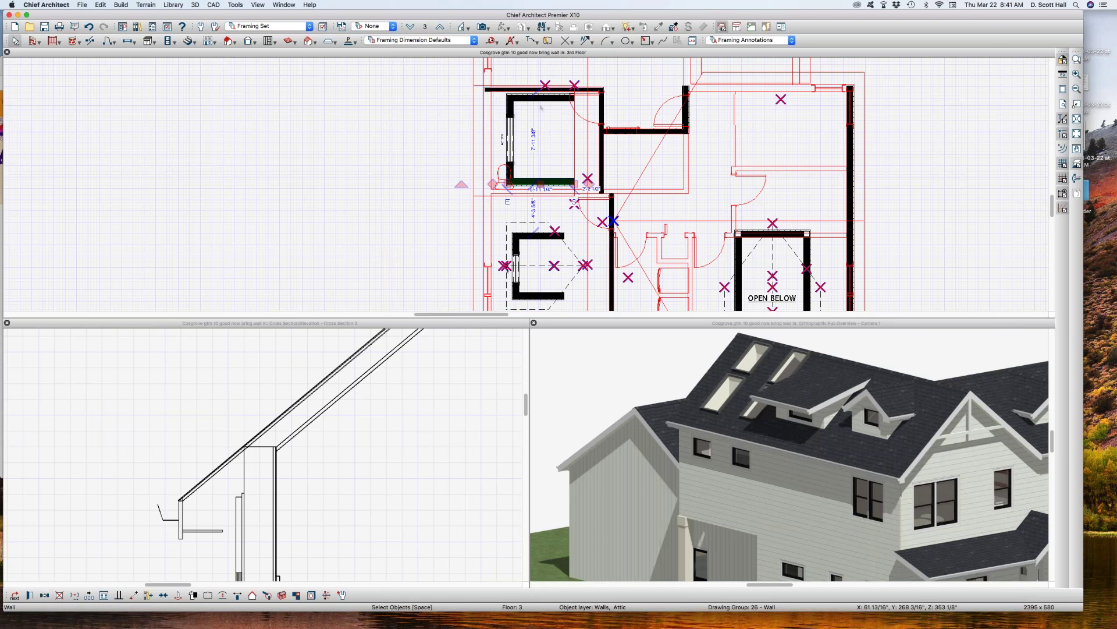
{"action": "key", "text": "Escape"}
{"action": "key", "text": "Page_Down"}
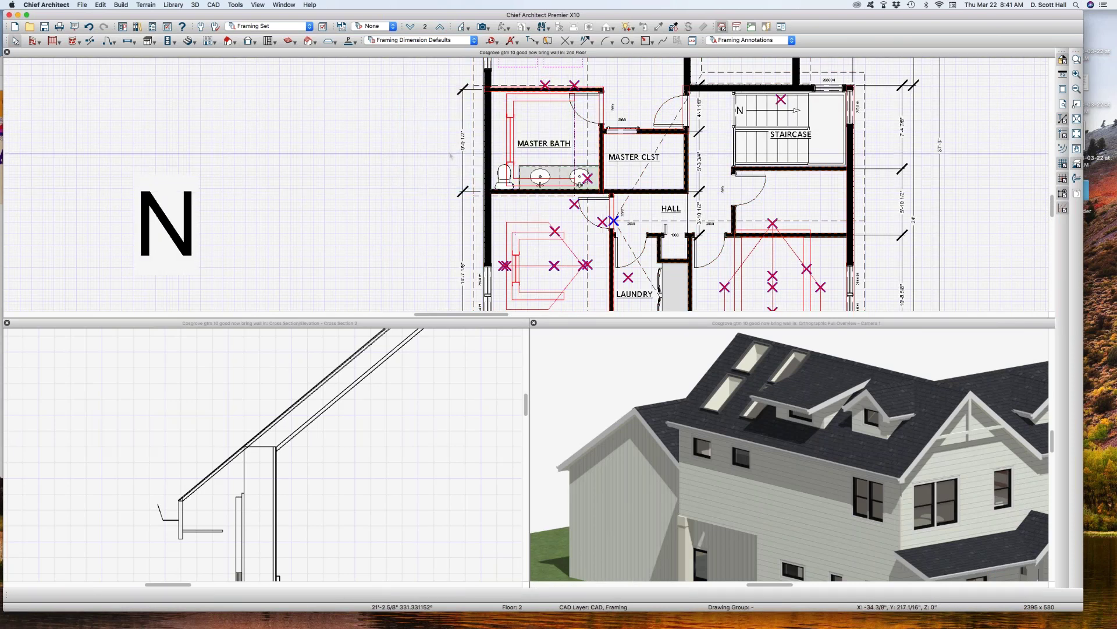
{"action": "key", "text": "Page_Up"}
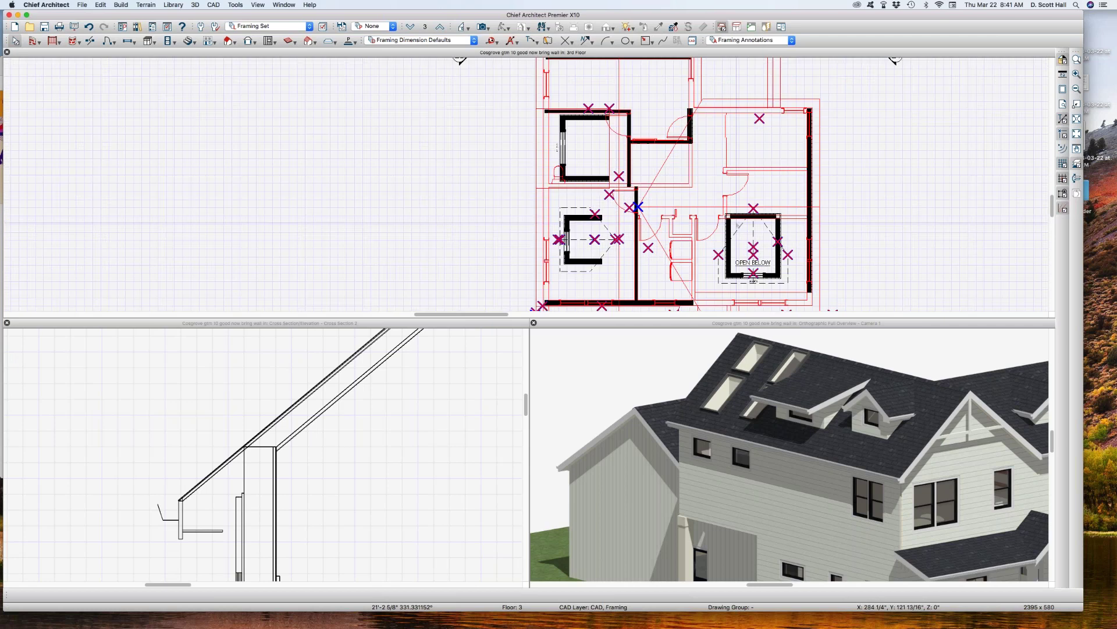
- Close the close-up cross section and tile the remaining views side by side
{"action": "left_click", "coordinate": [339, 549]}
{"action": "key", "text": "super+w"}
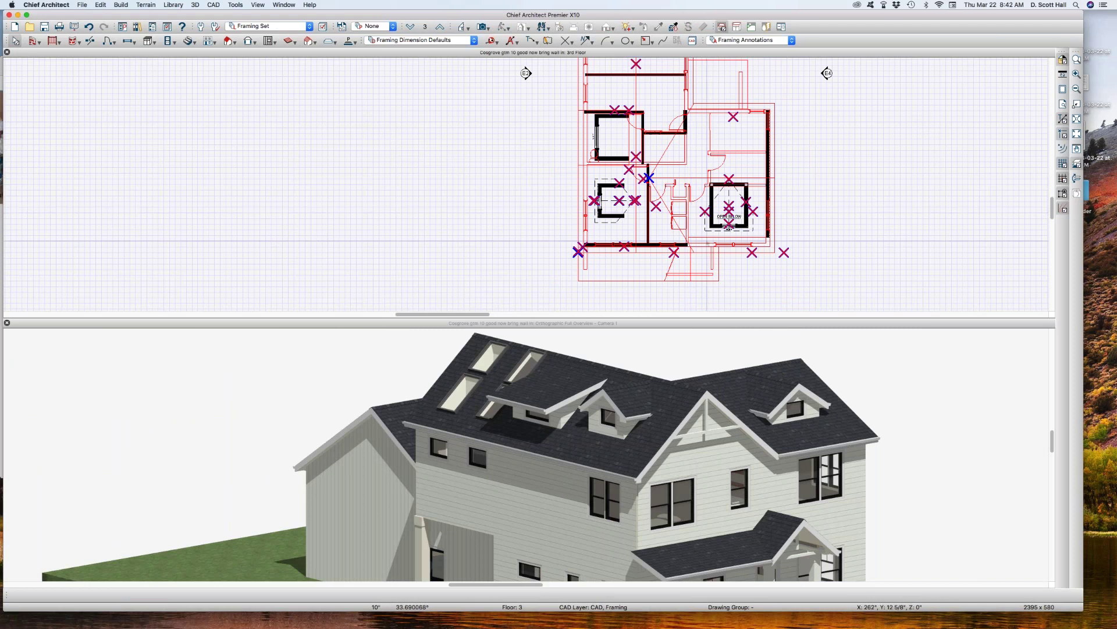
{"action": "scroll", "coordinate": [706, 204], "scroll_direction": "up", "scroll_amount": 2}
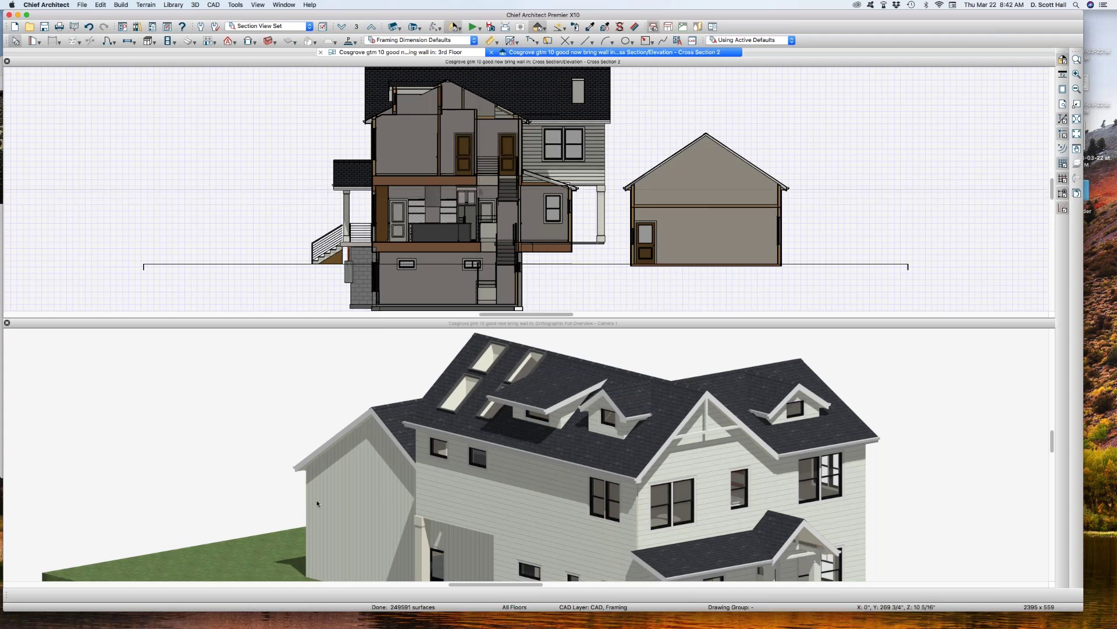
{"action": "key", "text": "ctrl+shift+v"}
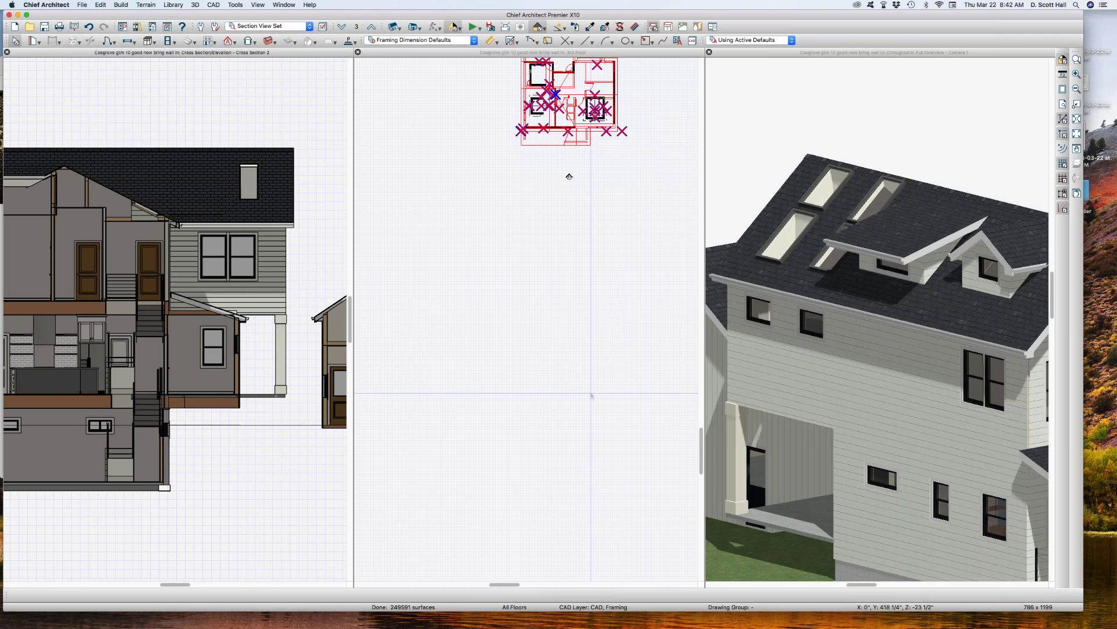
- After trying and closing floor overviews, create Camera 2 near the third-floor Open Below room
{"action": "left_click", "coordinate": [591, 395]}
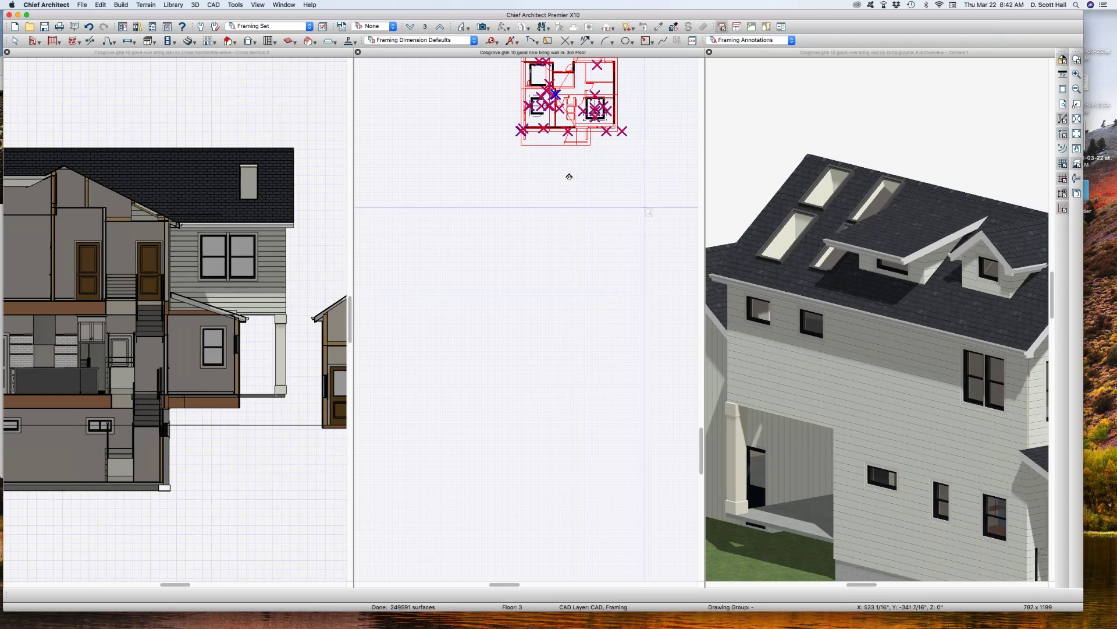
{"action": "left_click", "coordinate": [568, 177]}
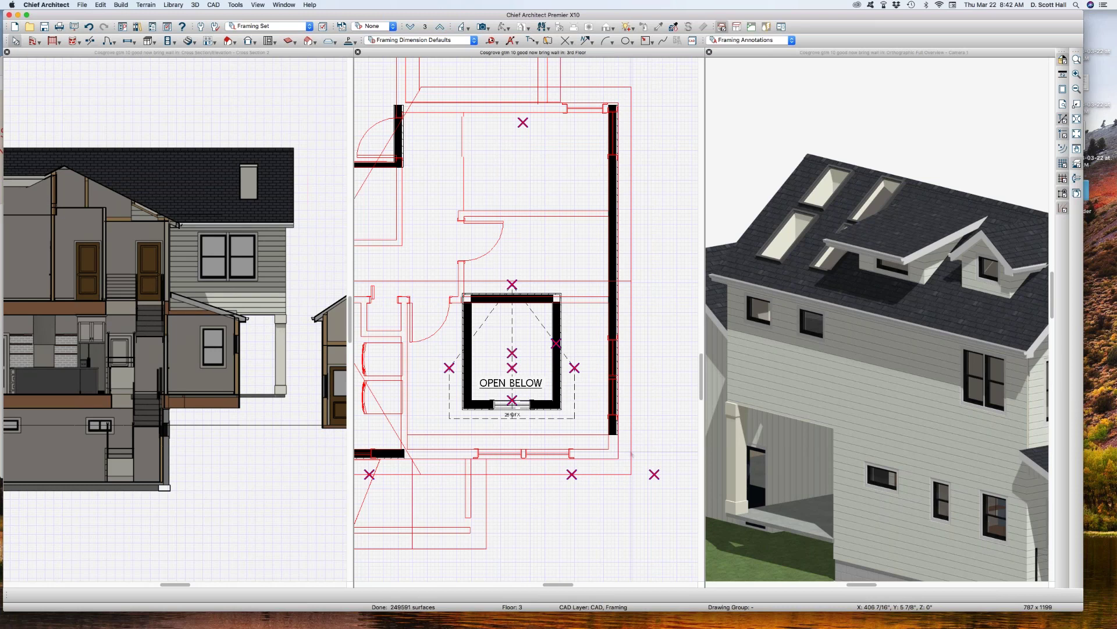
{"action": "key", "text": "F9"}
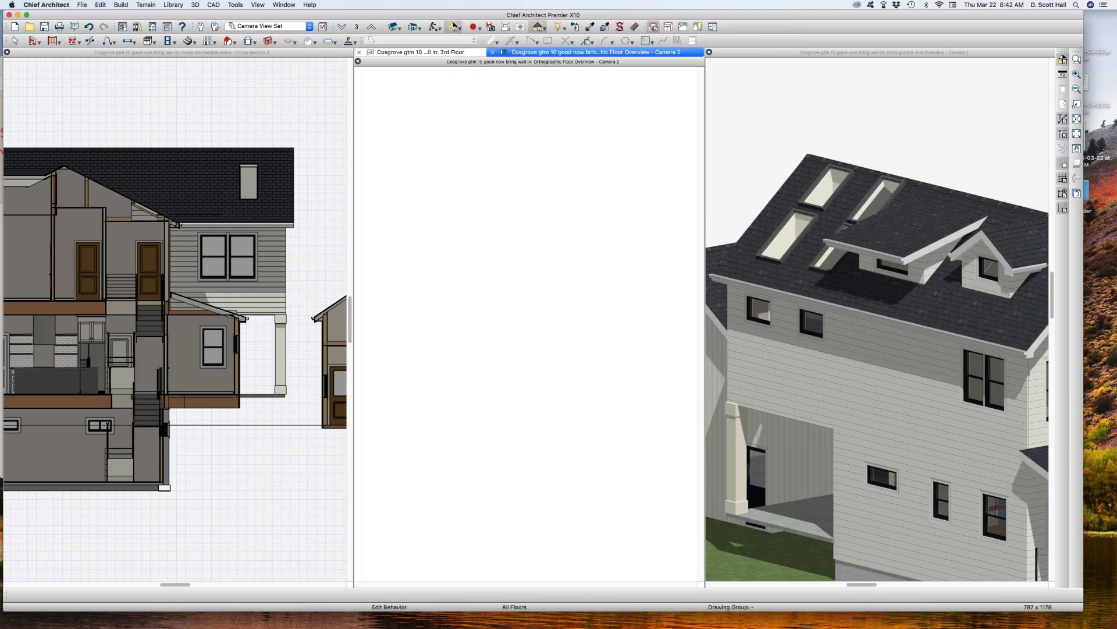
{"action": "key", "text": "F9"}
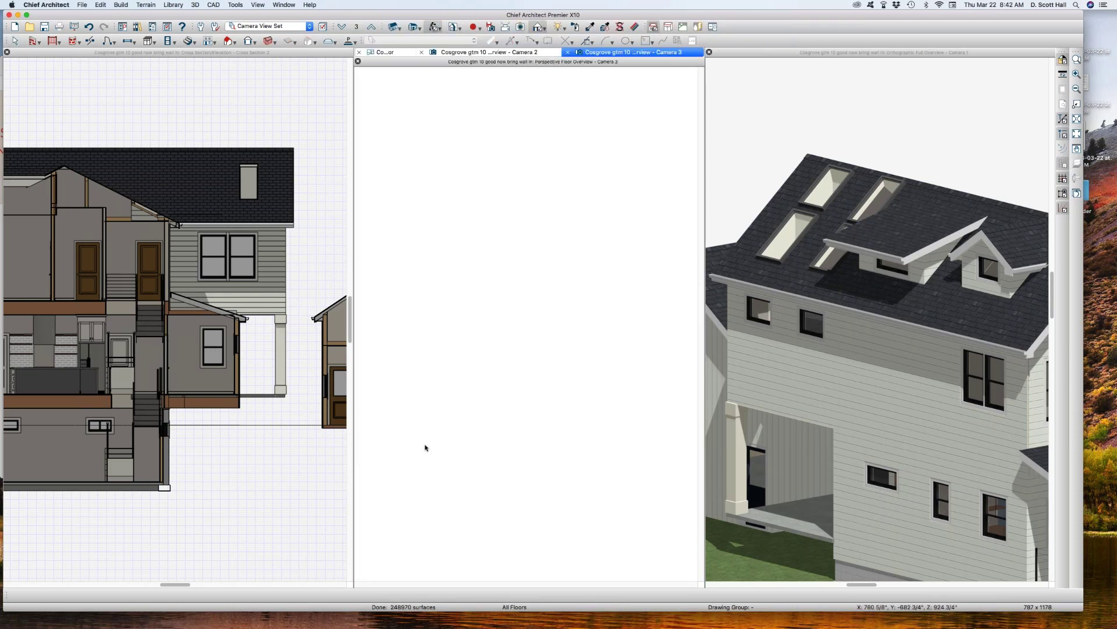
{"action": "key", "text": "super+w"}
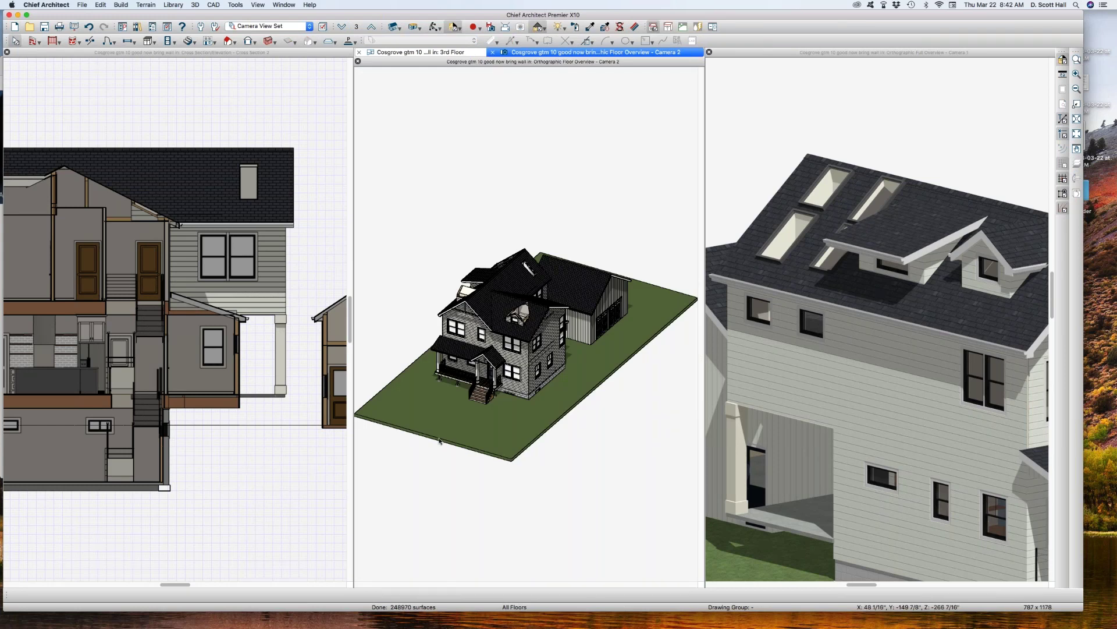
{"action": "key", "text": "super+w"}
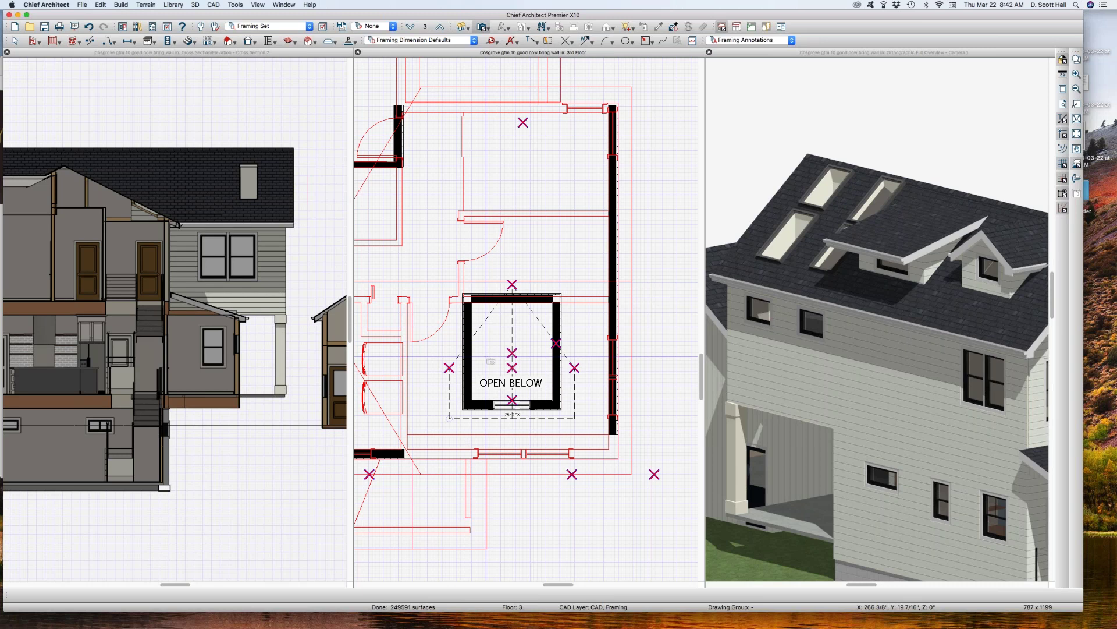
{"action": "left_click_drag", "start_coordinate": [462, 432], "coordinate": [505, 324]}
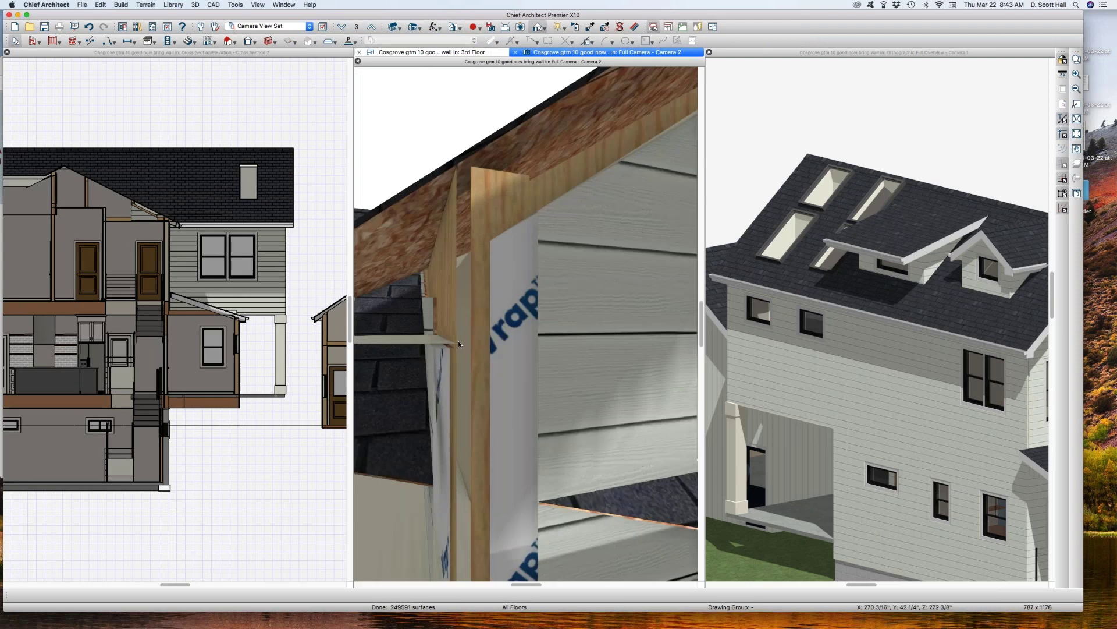
- Tile the views, close the camera and section windows, and aim a new camera at the dormer
{"action": "key", "text": "super+t"}
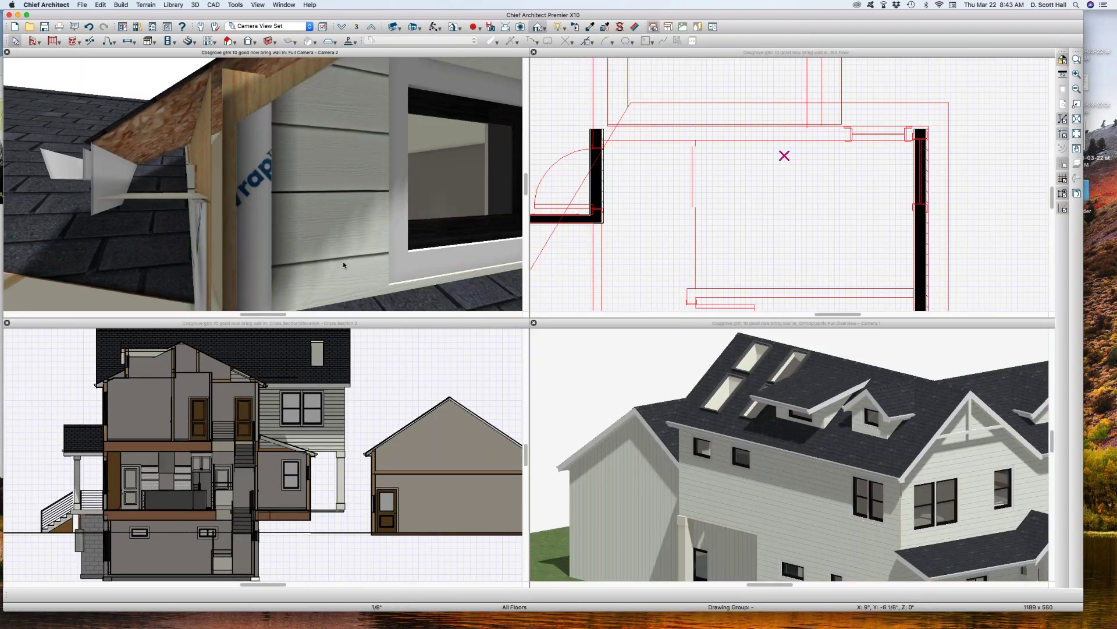
{"action": "left_click", "coordinate": [343, 265]}
{"action": "key", "text": "super+w"}
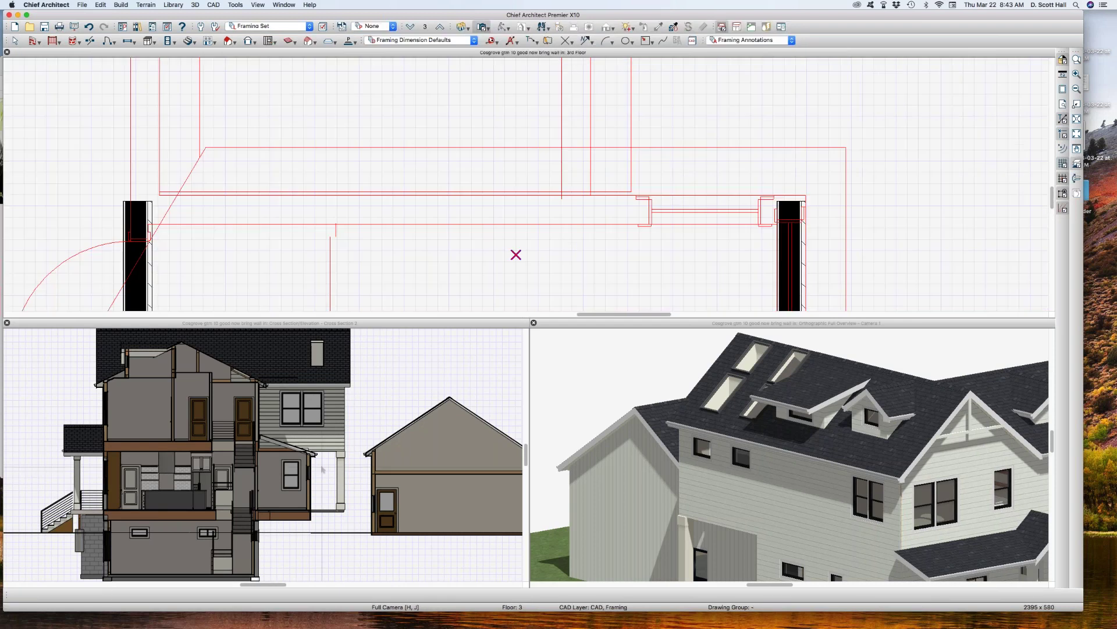
{"action": "key", "text": "Escape"}
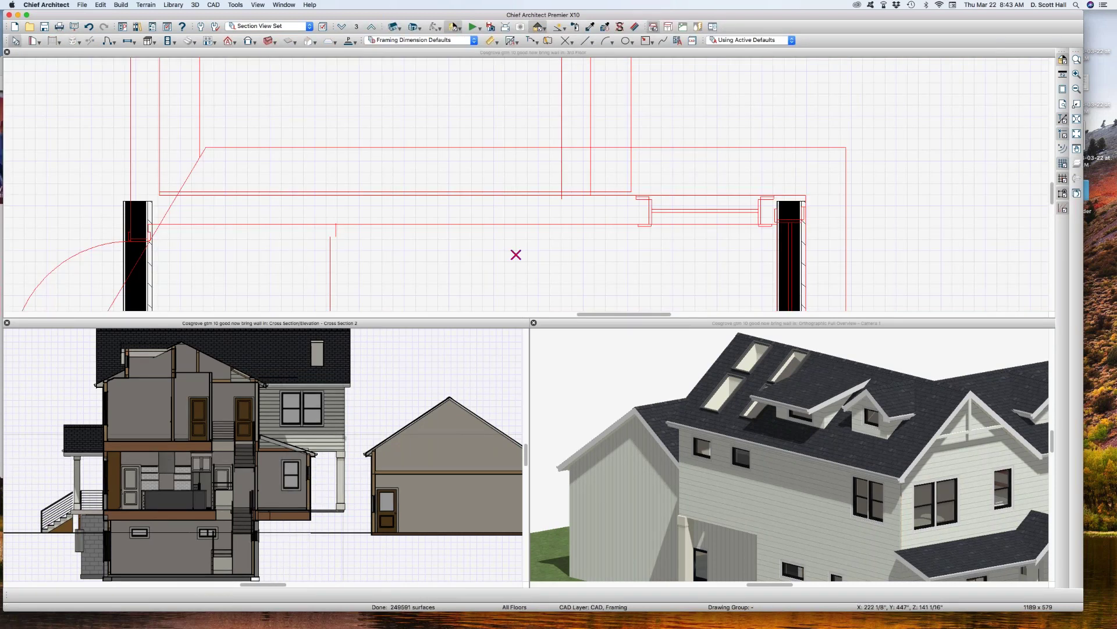
{"action": "key", "text": "super+w"}
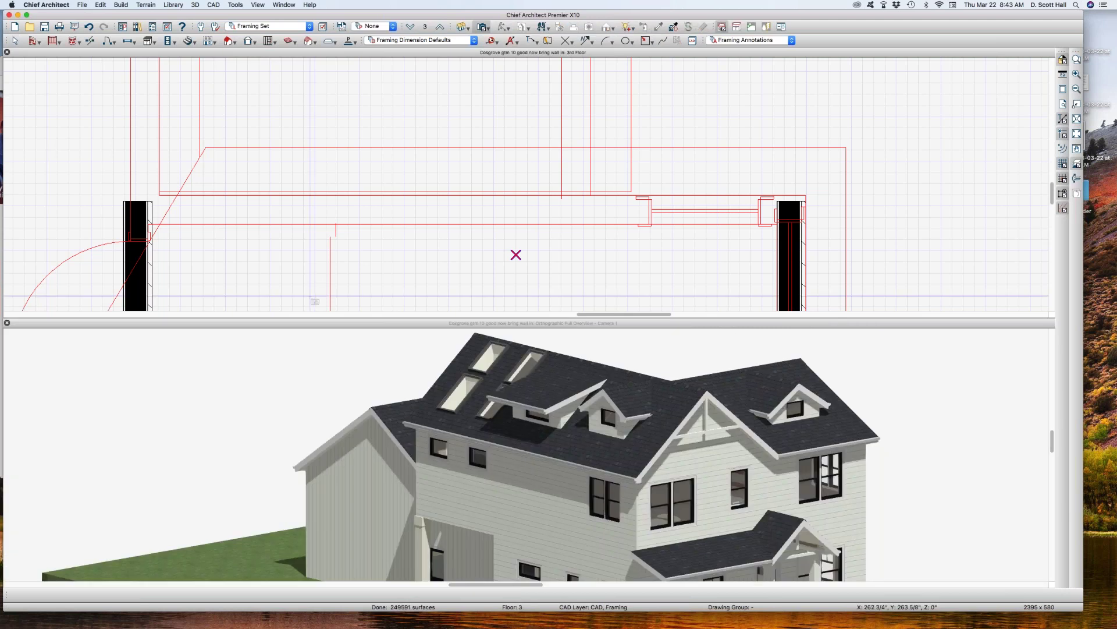
{"action": "scroll", "coordinate": [260, 247], "scroll_direction": "up", "scroll_amount": 3}
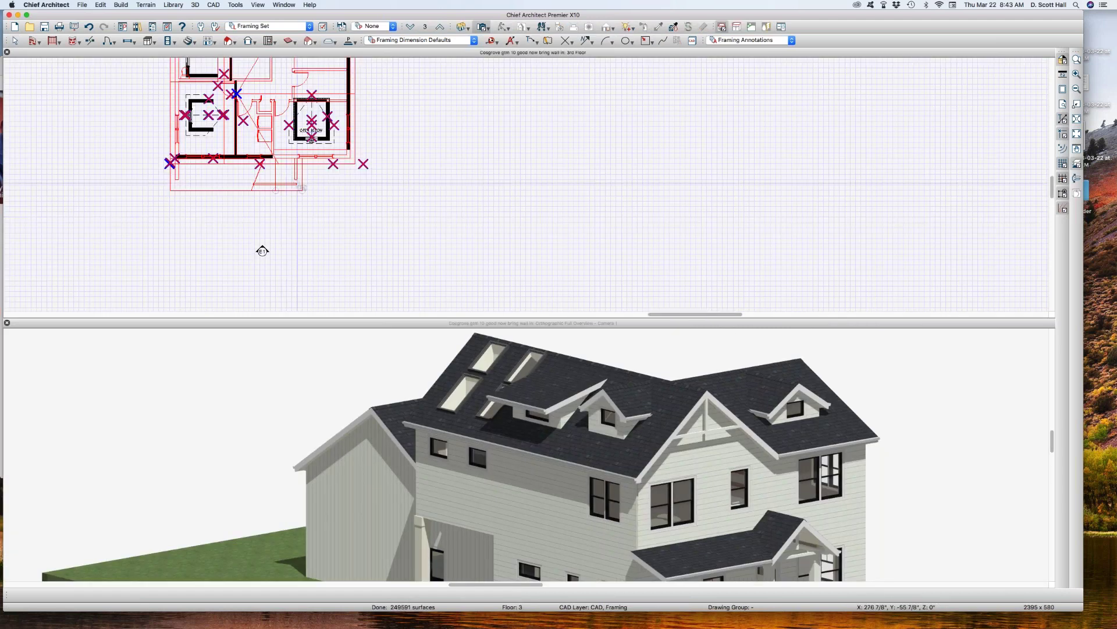
{"action": "scroll", "coordinate": [260, 279], "scroll_direction": "up", "scroll_amount": 2}
{"action": "scroll", "coordinate": [288, 219], "scroll_direction": "up", "scroll_amount": 2}
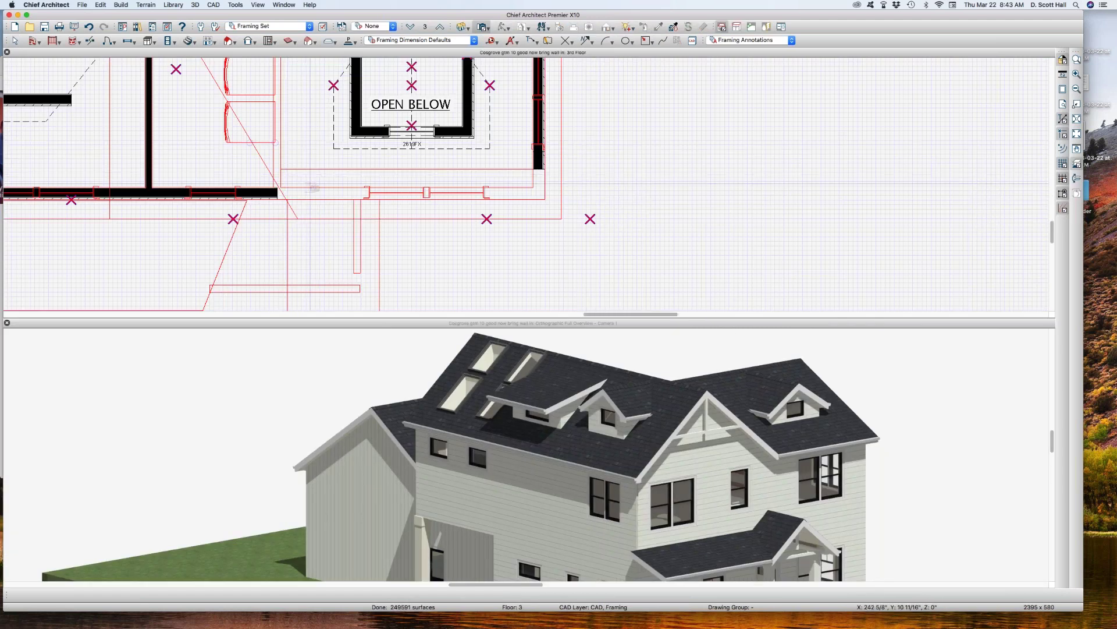
{"action": "left_click", "coordinate": [315, 171]}
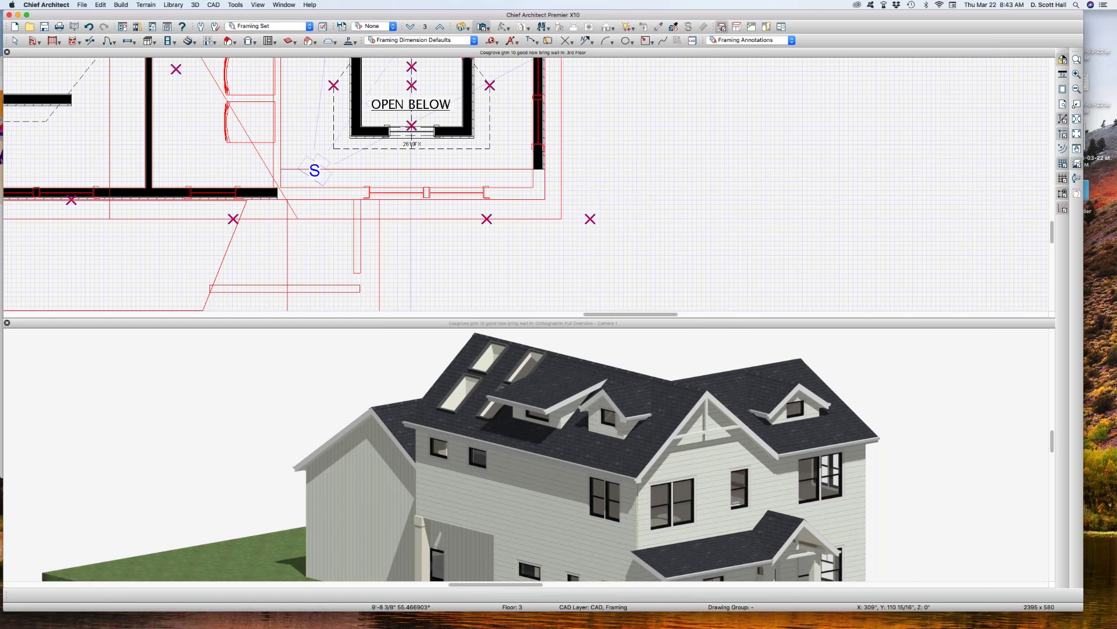
{"action": "left_click_drag", "start_coordinate": [315, 170], "coordinate": [410, 61]}
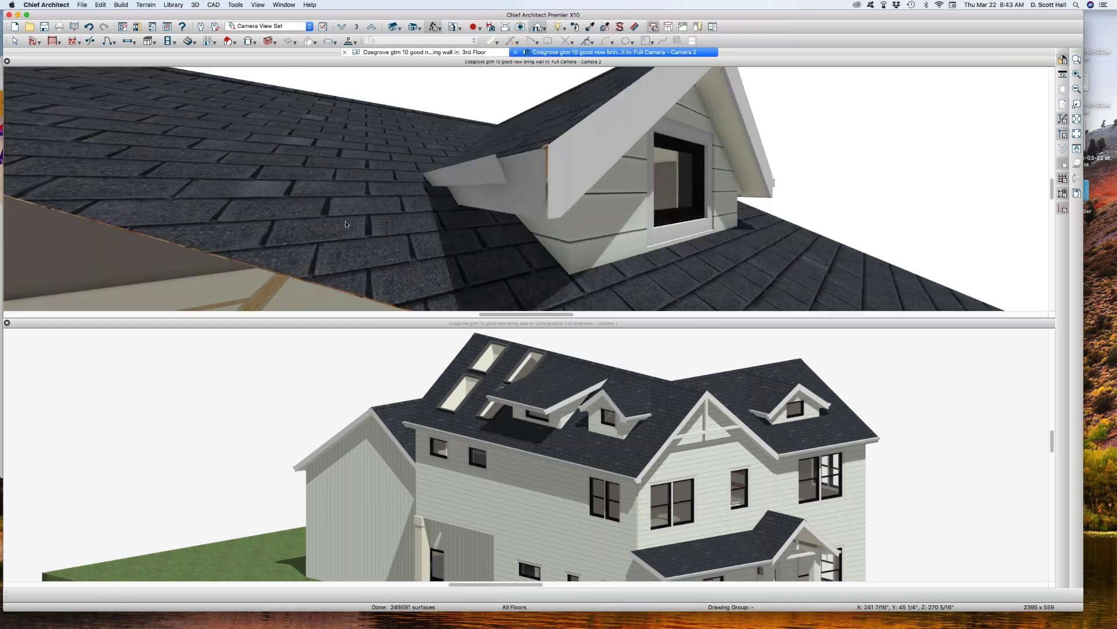
- Close the roof camera, tile views vertically, and orbit toward the bedroom window and ceiling opening
{"action": "key", "text": "super+w"}
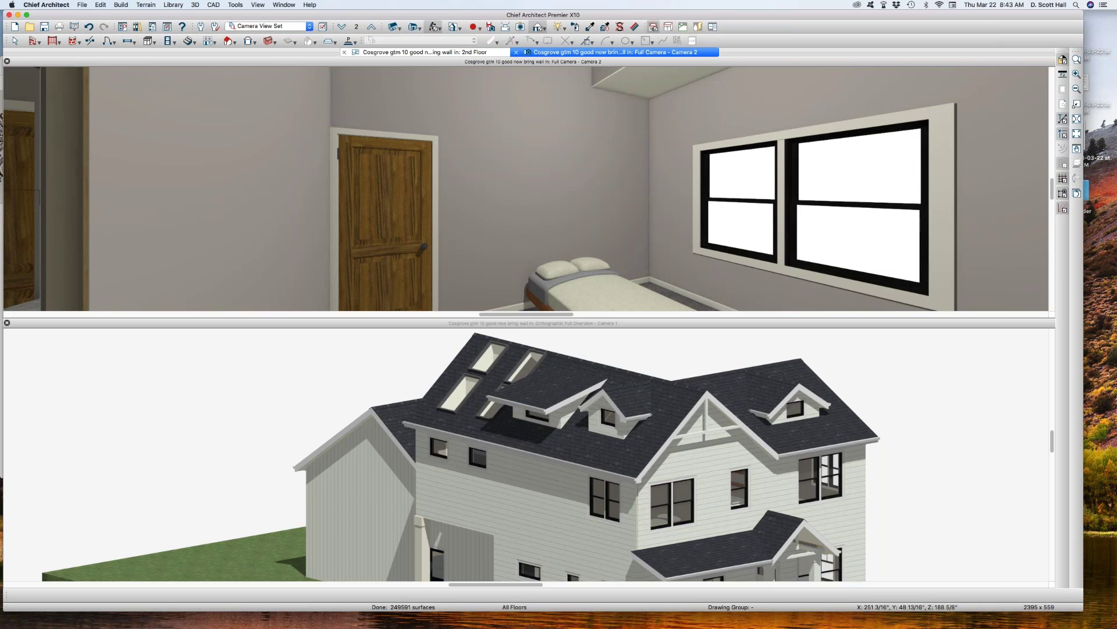
{"action": "key", "text": "super+shift+v"}
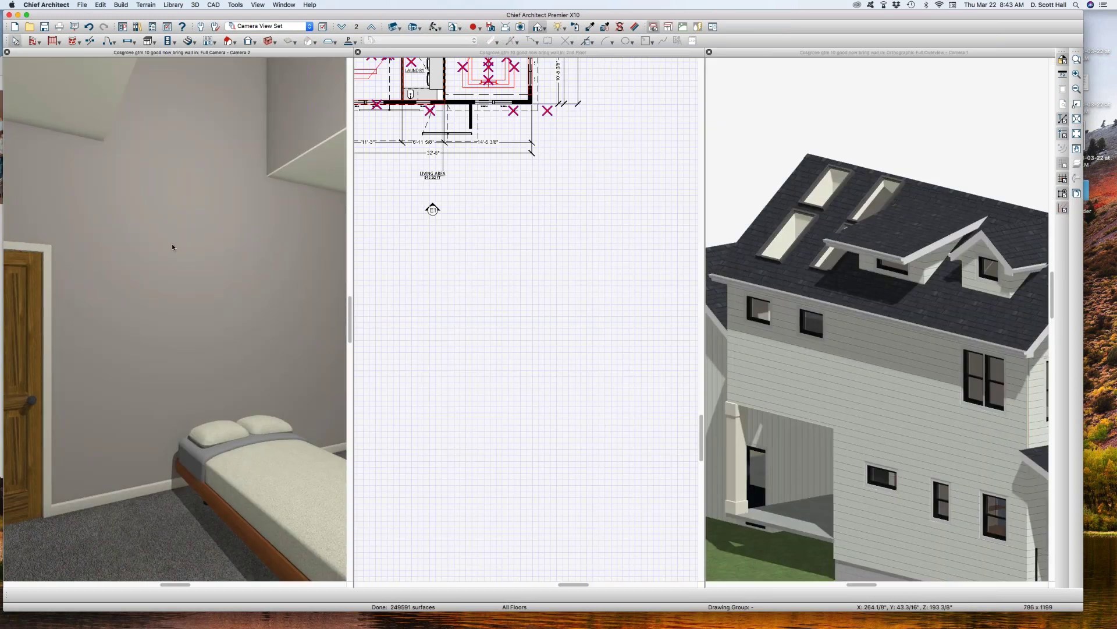
{"action": "mouse_move", "coordinate": [187, 249]}
{"action": "left_mouse_down"}
{"action": "mouse_move", "coordinate": [195, 228]}
{"action": "mouse_move", "coordinate": [228, 212]}
{"action": "left_mouse_up"}
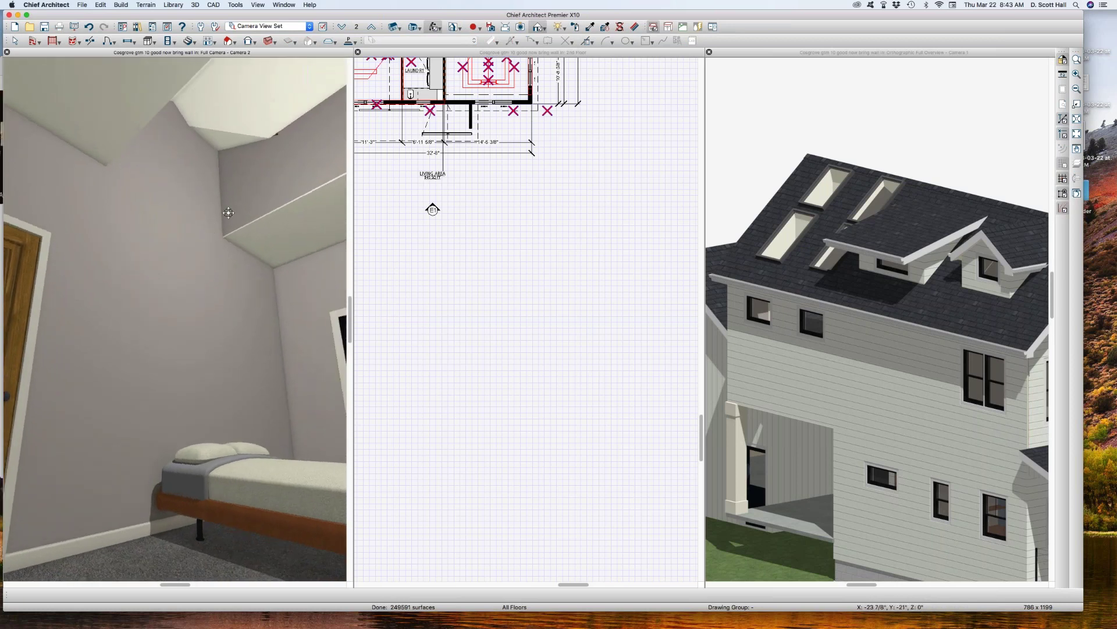
{"action": "left_click_drag", "start_coordinate": [228, 212], "coordinate": [234, 210]}
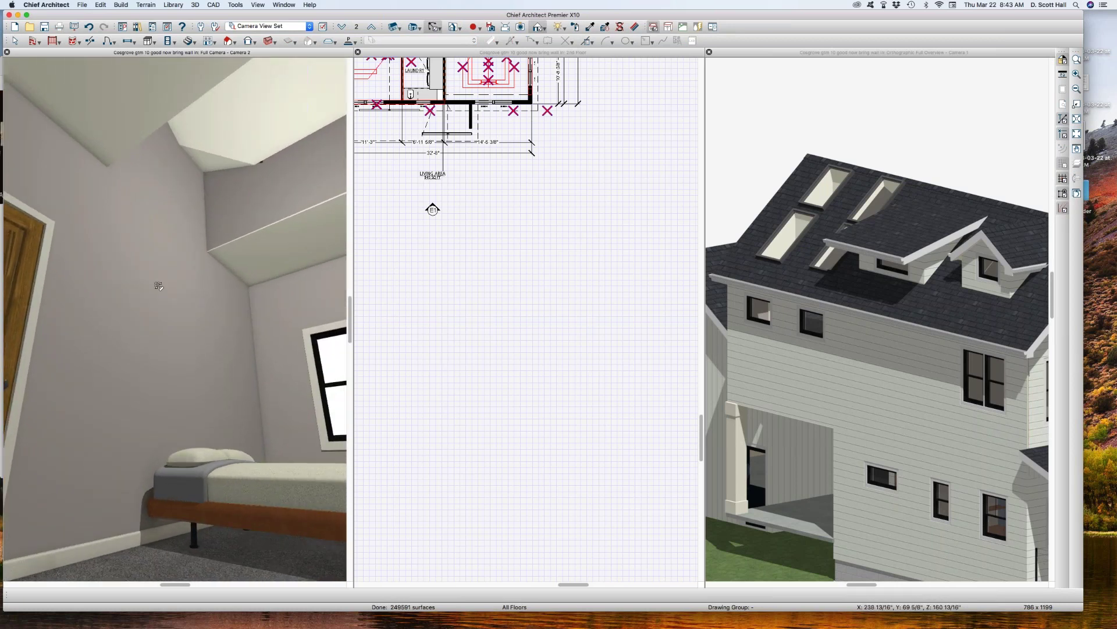
{"action": "mouse_move", "coordinate": [158, 286]}
{"action": "left_mouse_down"}
{"action": "mouse_move", "coordinate": [233, 258]}
{"action": "mouse_move", "coordinate": [258, 264]}
{"action": "left_mouse_up"}
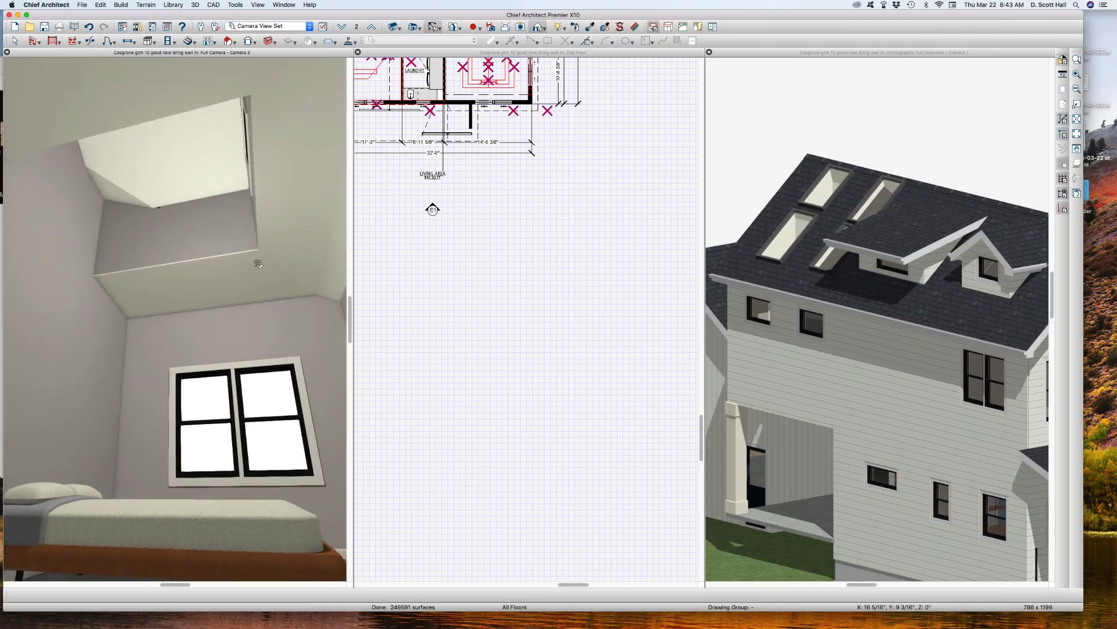
{"action": "left_click_drag", "start_coordinate": [210, 238], "coordinate": [218, 236]}
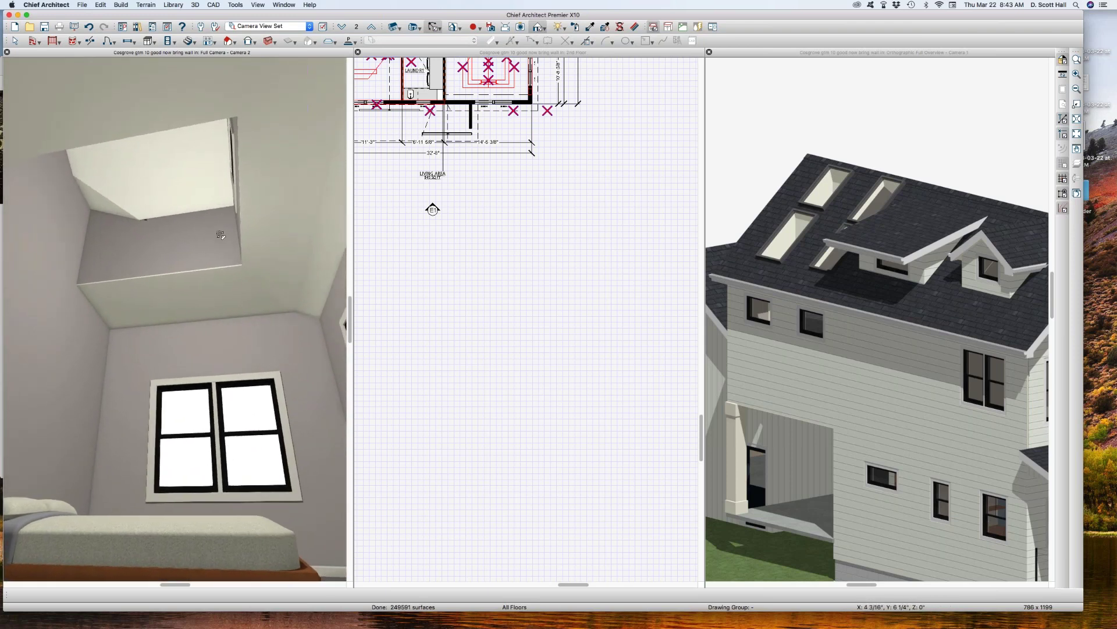
- Place a full camera in the second-floor bedroom looking up at the ceiling and high window
{"action": "left_click", "coordinate": [337, 331]}
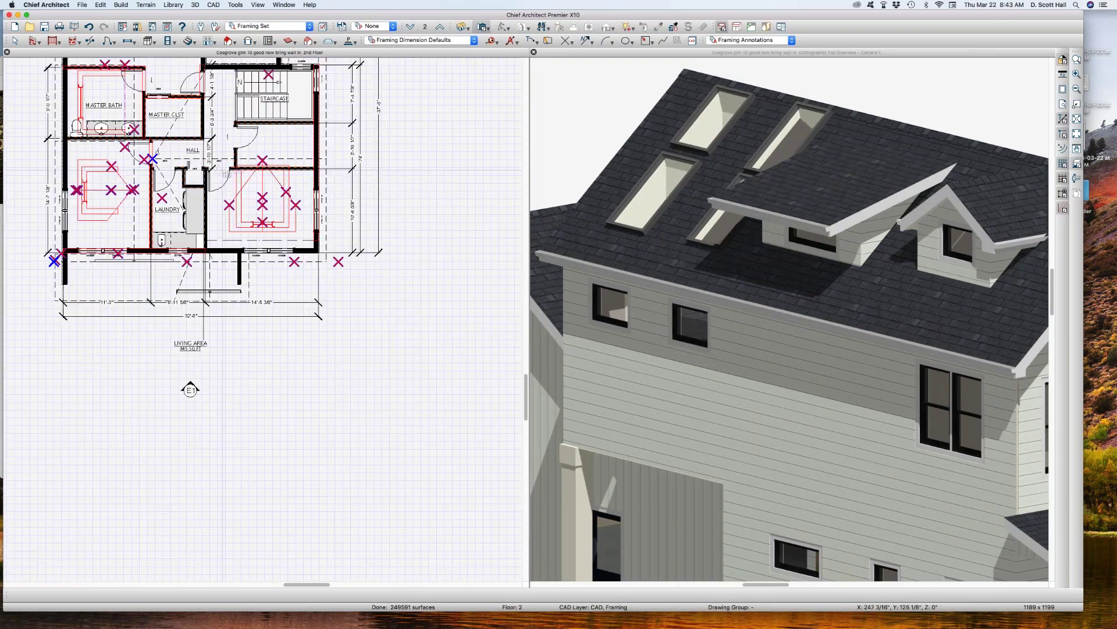
{"action": "left_click_drag", "start_coordinate": [222, 171], "coordinate": [251, 202]}
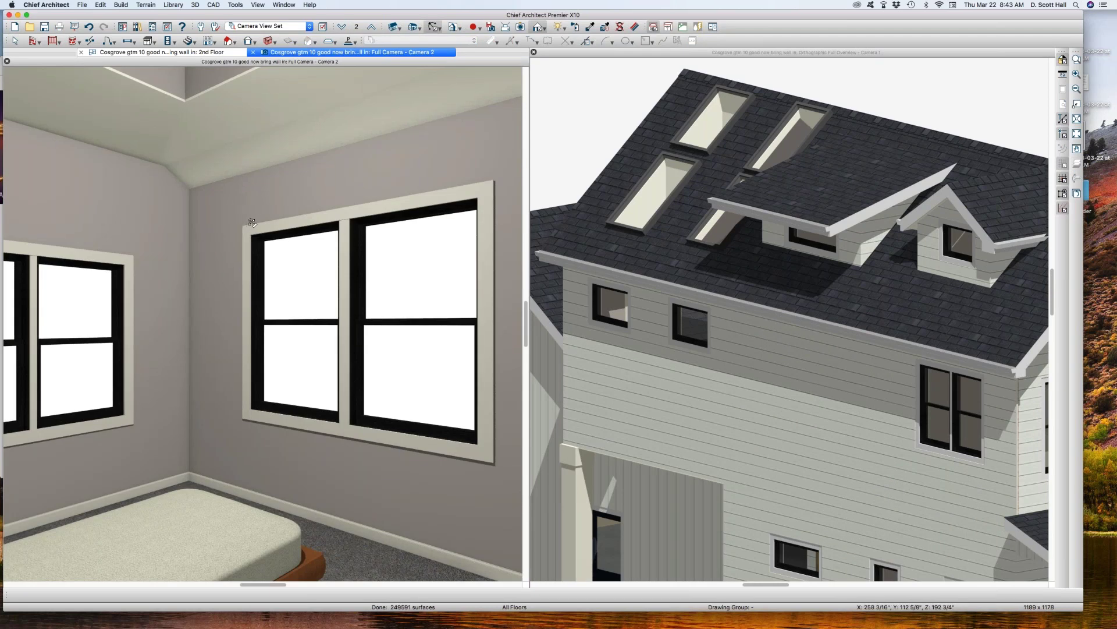
{"action": "mouse_move", "coordinate": [249, 224]}
{"action": "left_mouse_down"}
{"action": "mouse_move", "coordinate": [228, 120]}
{"action": "mouse_move", "coordinate": [191, 112]}
{"action": "left_mouse_up"}
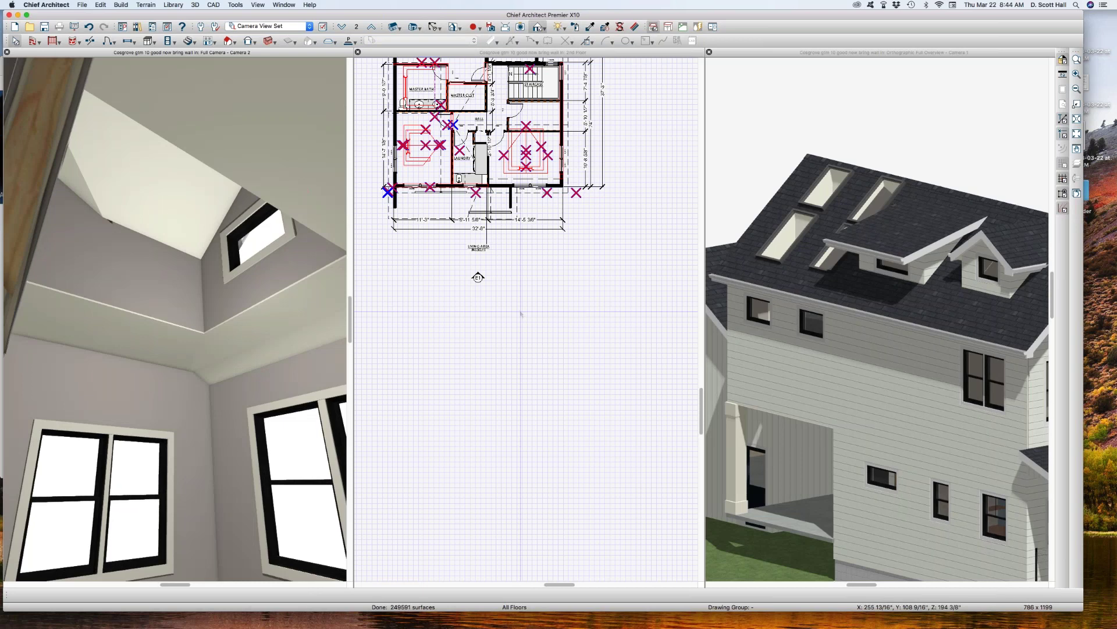
- Draw a cross section through the right-hand second-floor bedroom
{"action": "left_click", "coordinate": [521, 312]}
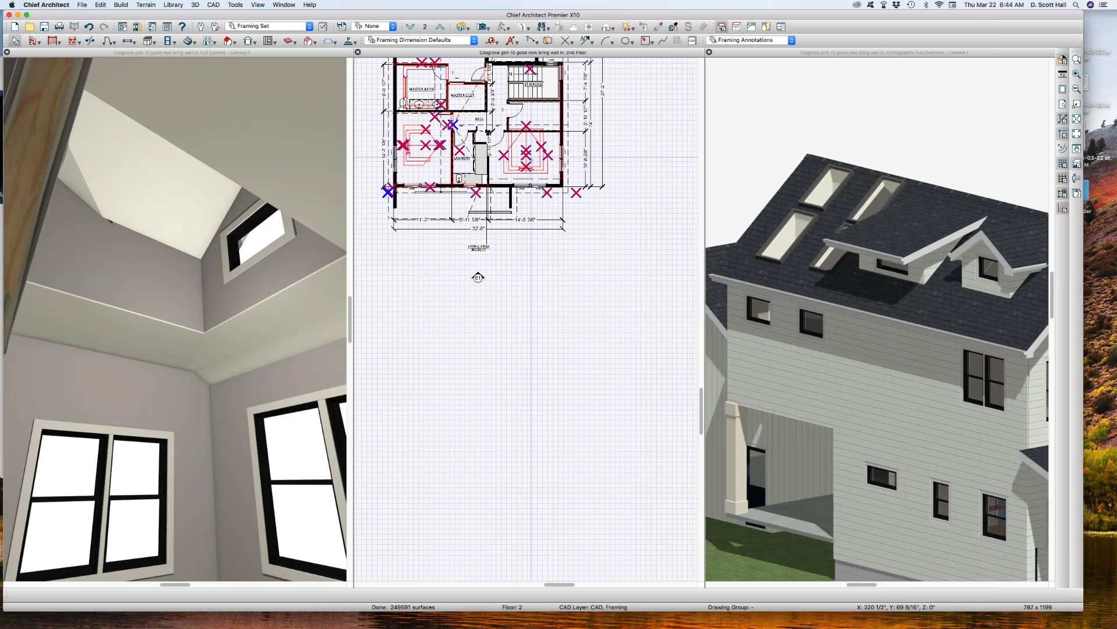
{"action": "left_click", "coordinate": [533, 158]}
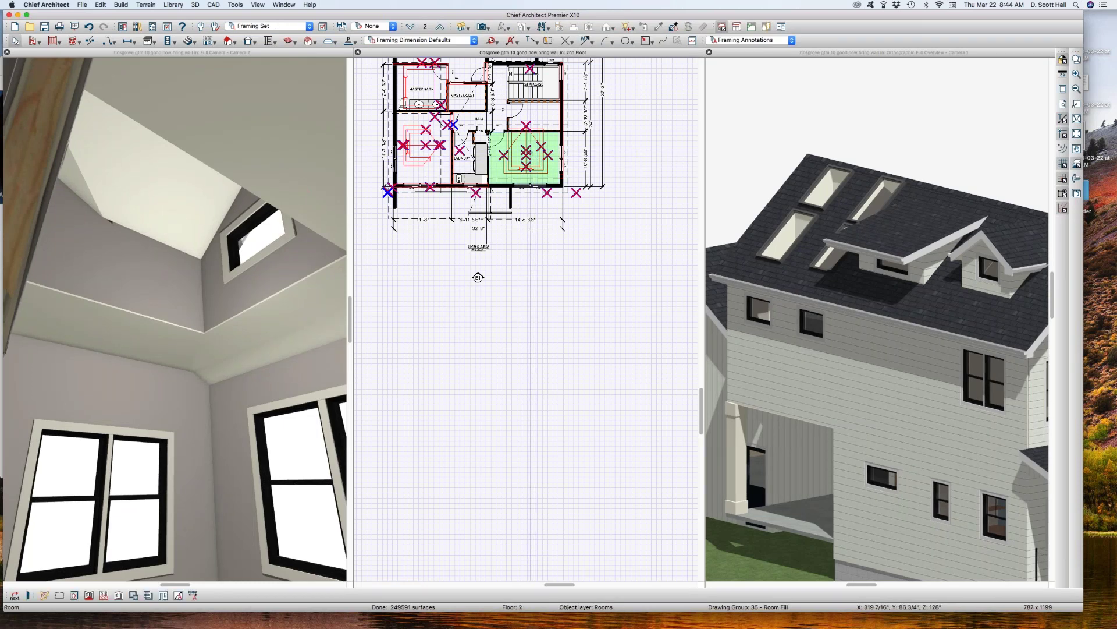
{"action": "key", "text": "Escape"}
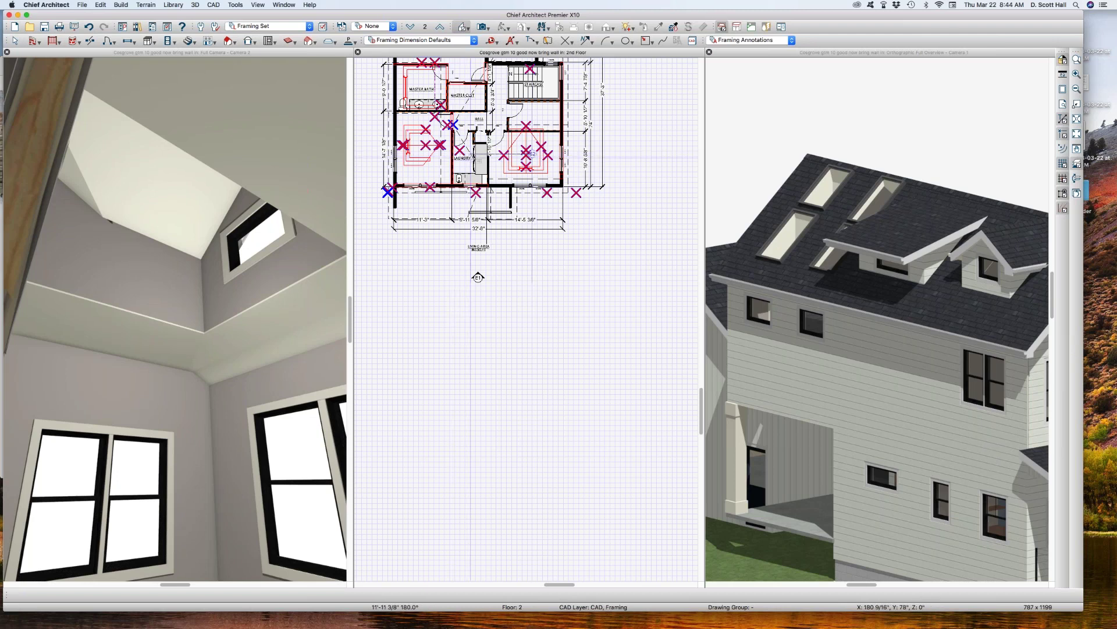
{"action": "left_click", "coordinate": [478, 277]}
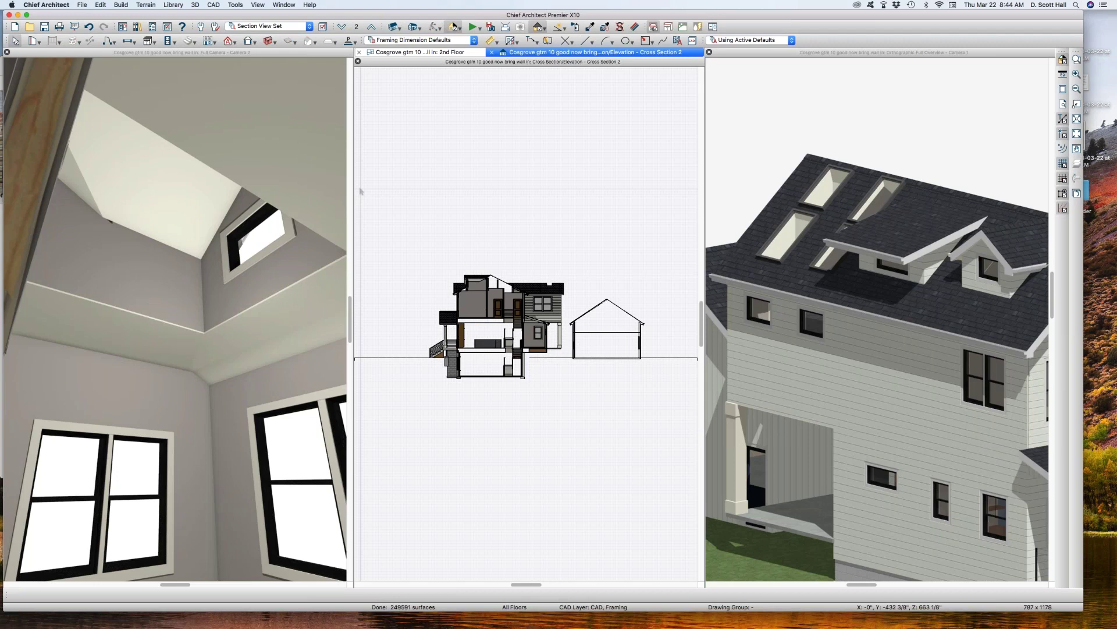
- Grid-tile the views, zoom the section onto the dormer roof, and activate the 2nd Floor plan
{"action": "key", "text": "ctrl+t"}
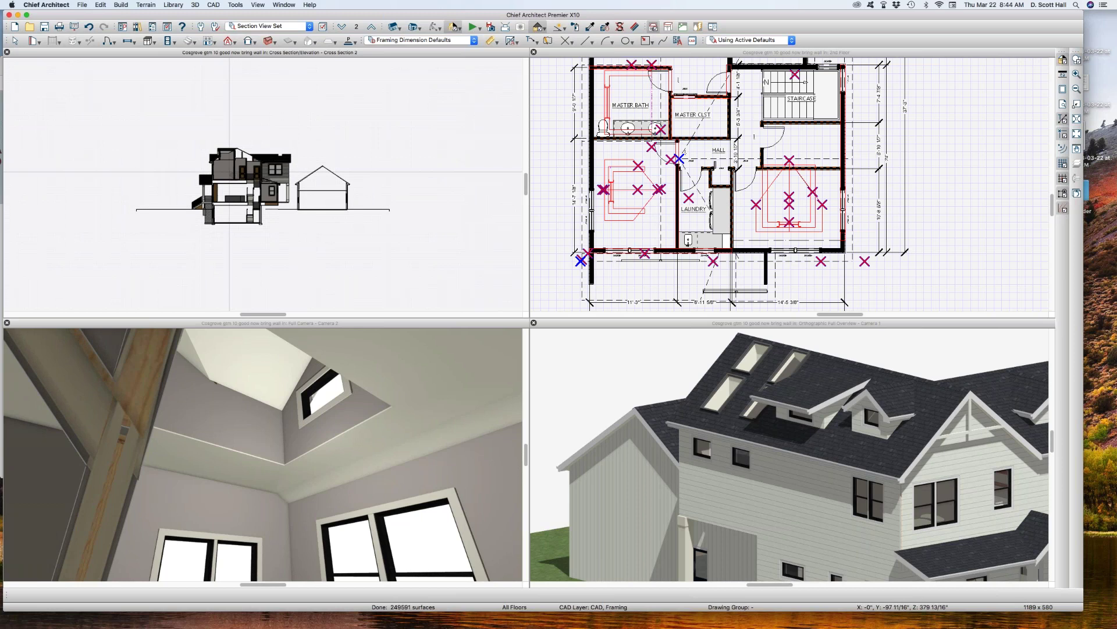
{"action": "left_click_drag", "start_coordinate": [195, 137], "coordinate": [253, 189]}
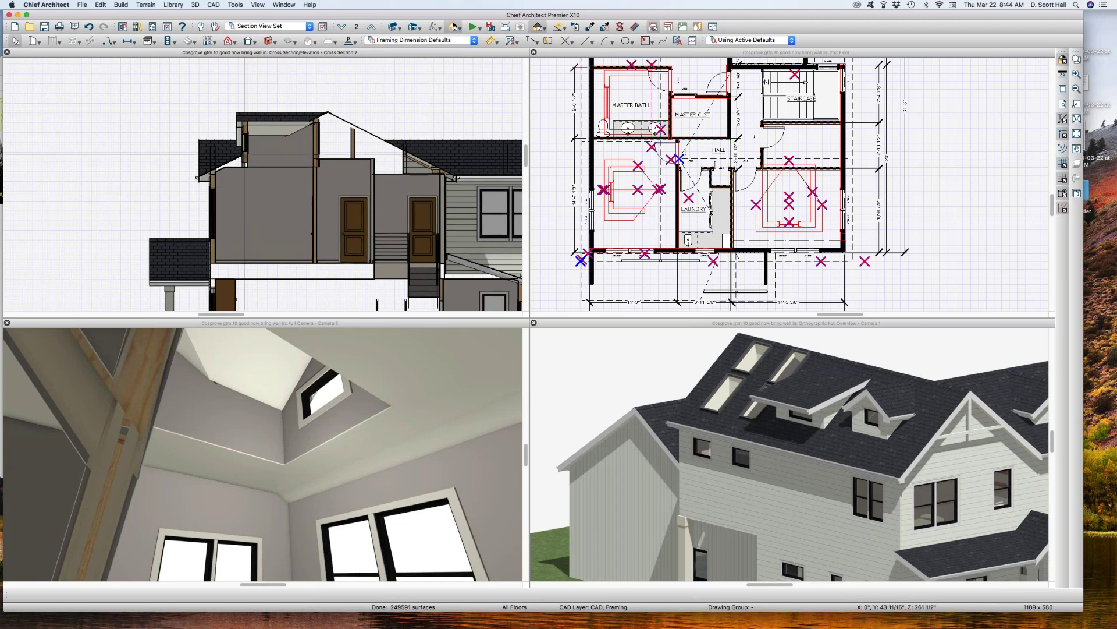
{"action": "left_click", "coordinate": [682, 159]}
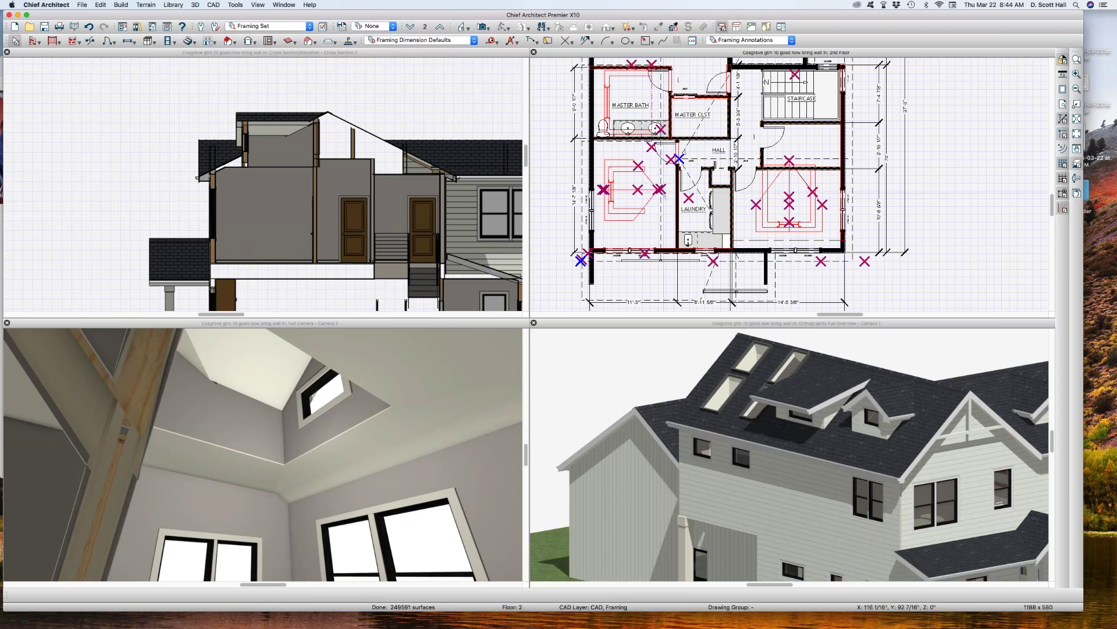
{"action": "left_click", "coordinate": [789, 208]}
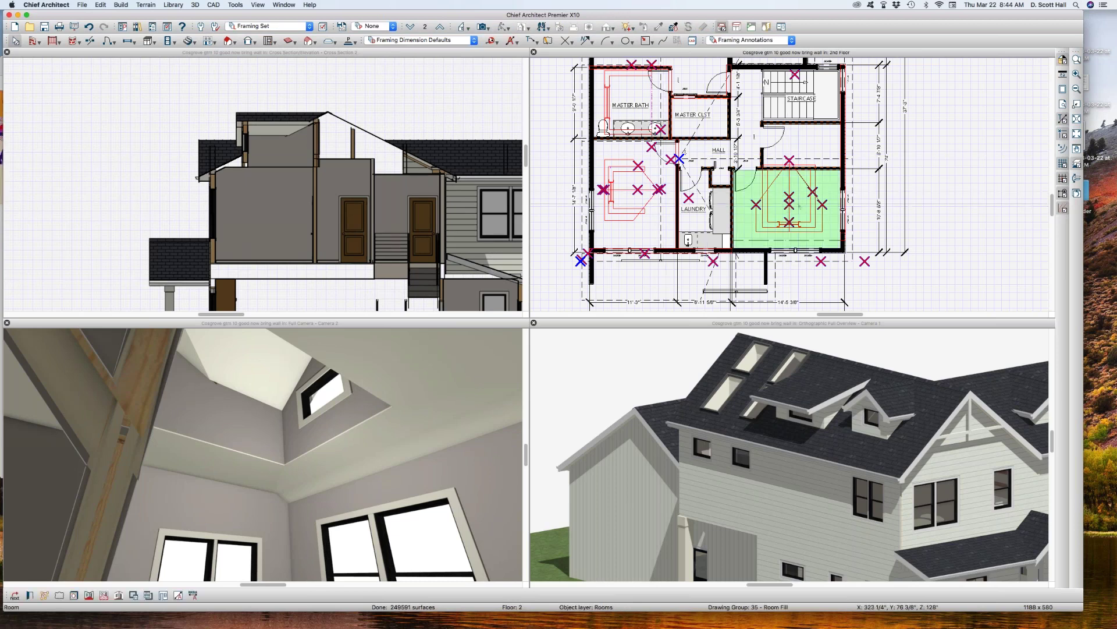
{"action": "double_click", "coordinate": [789, 210]}
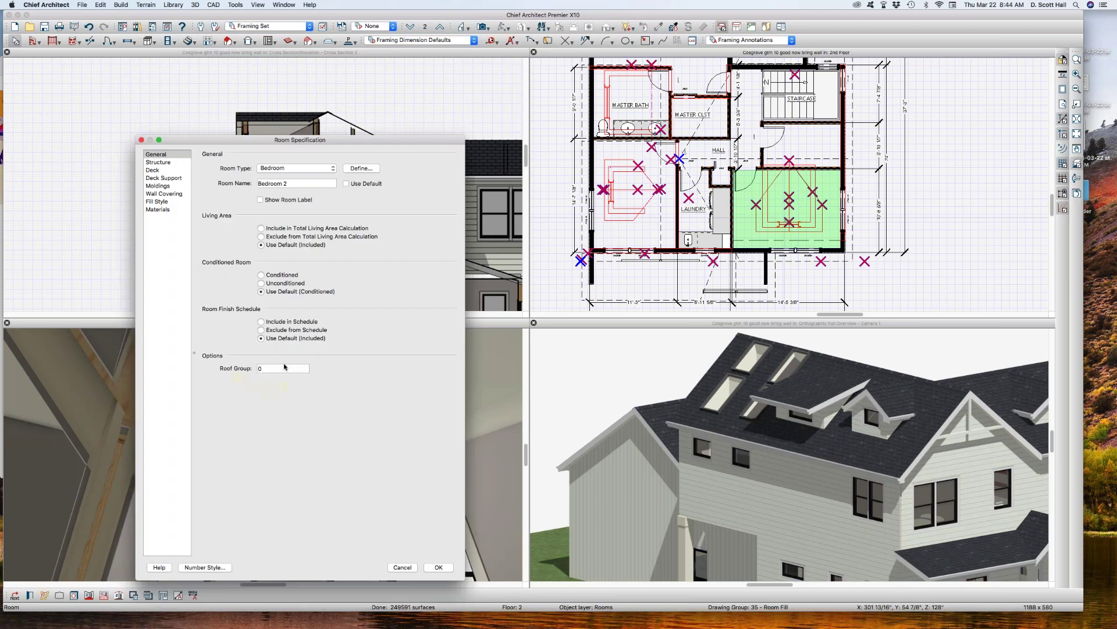
{"action": "left_click", "coordinate": [157, 162]}
{"action": "left_click", "coordinate": [276, 250]}
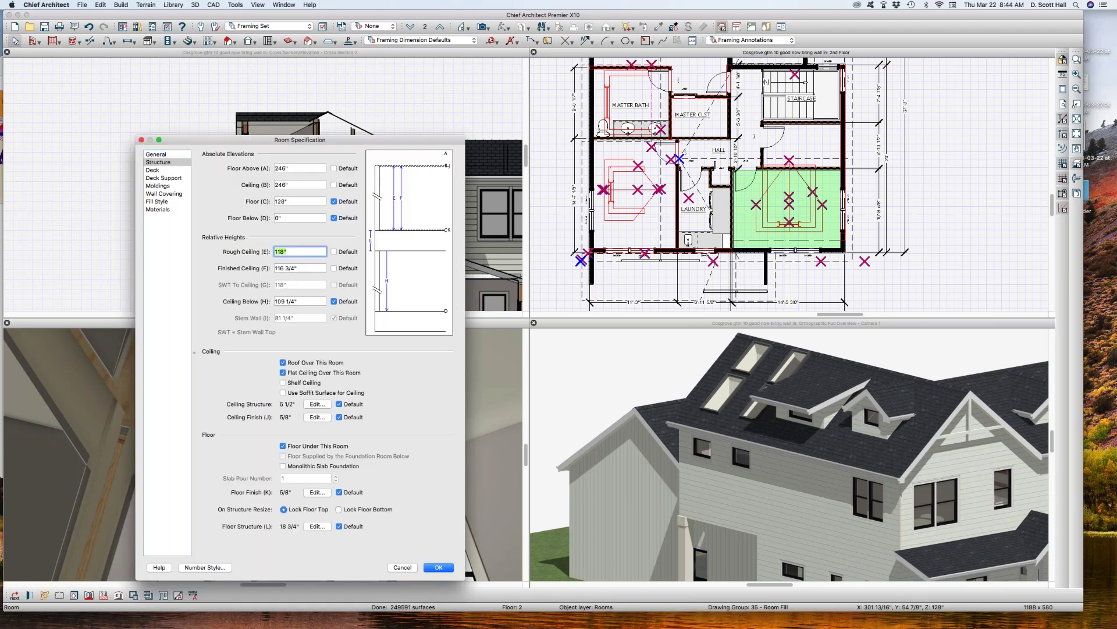
{"action": "left_click_drag", "start_coordinate": [205, 140], "coordinate": [788, 325]}
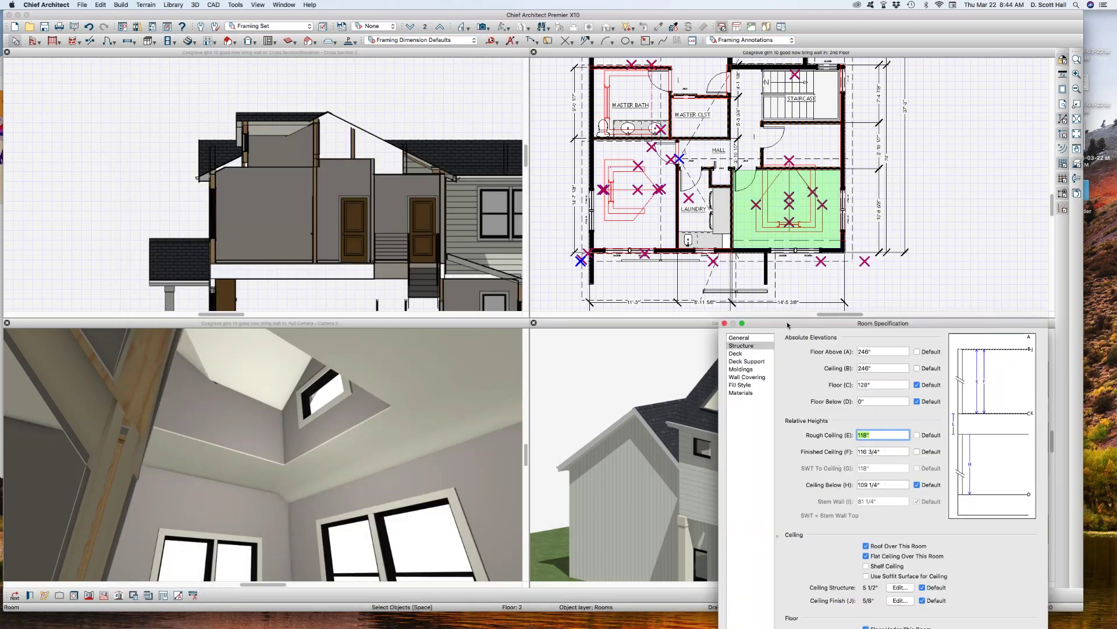
{"action": "type", "text": "124"}
{"action": "key", "text": "Return"}
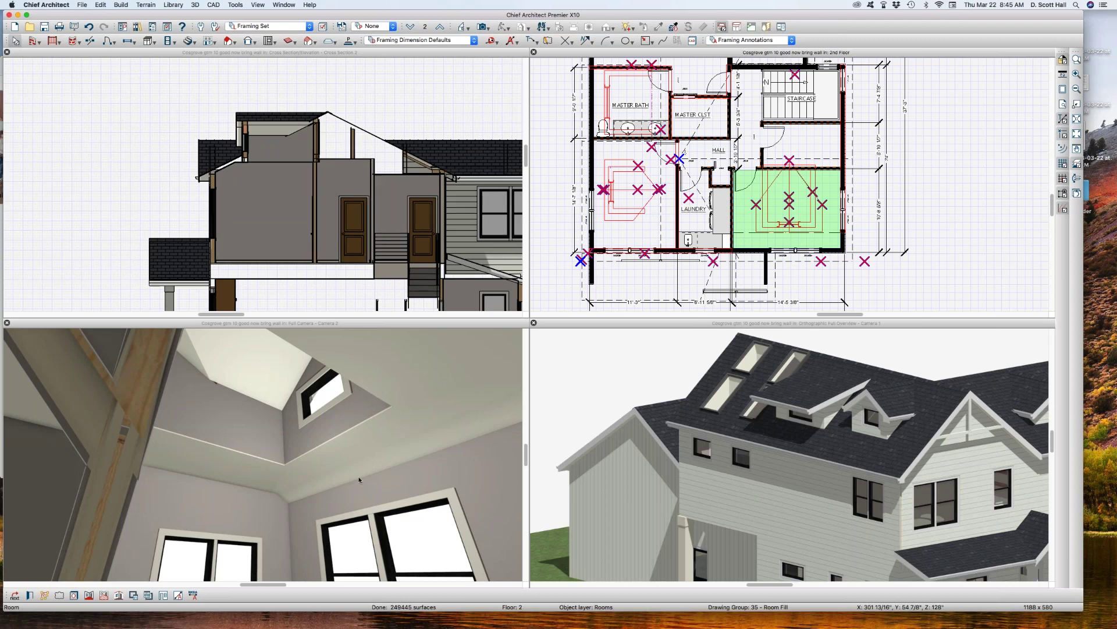
{"action": "middle_click_drag", "start_coordinate": [358, 477], "coordinate": [315, 428]}
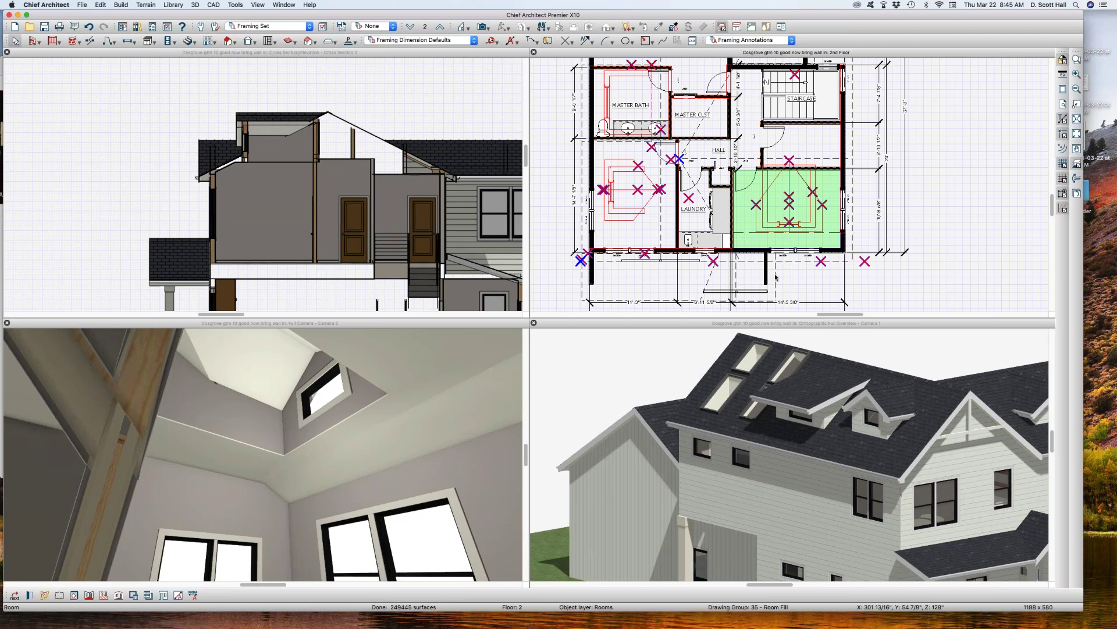
{"action": "double_click", "coordinate": [754, 214]}
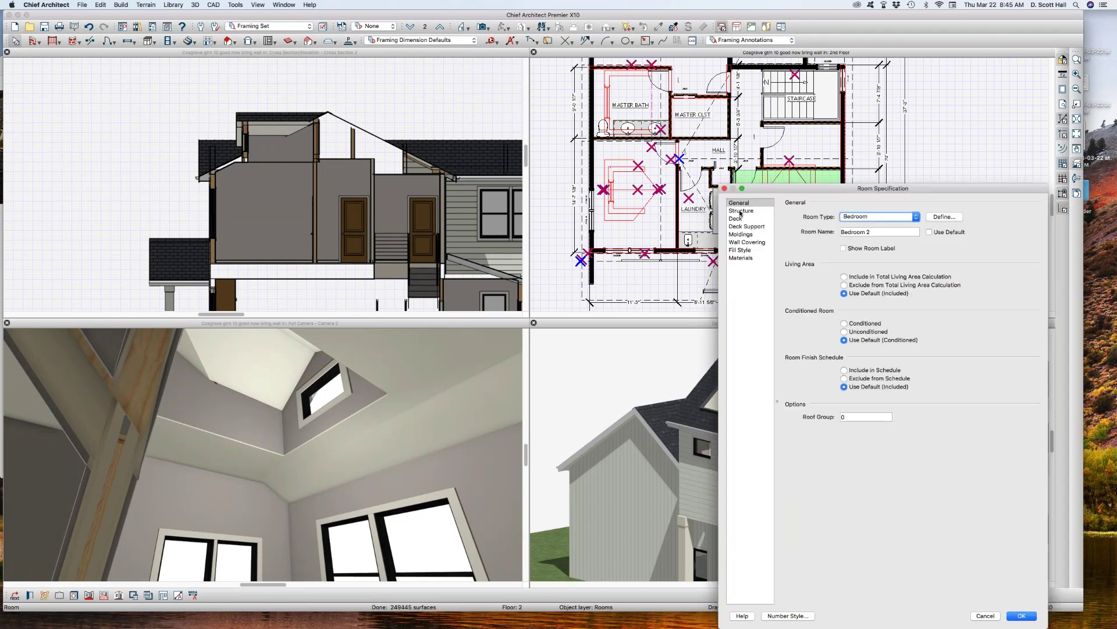
{"action": "left_click", "coordinate": [741, 211]}
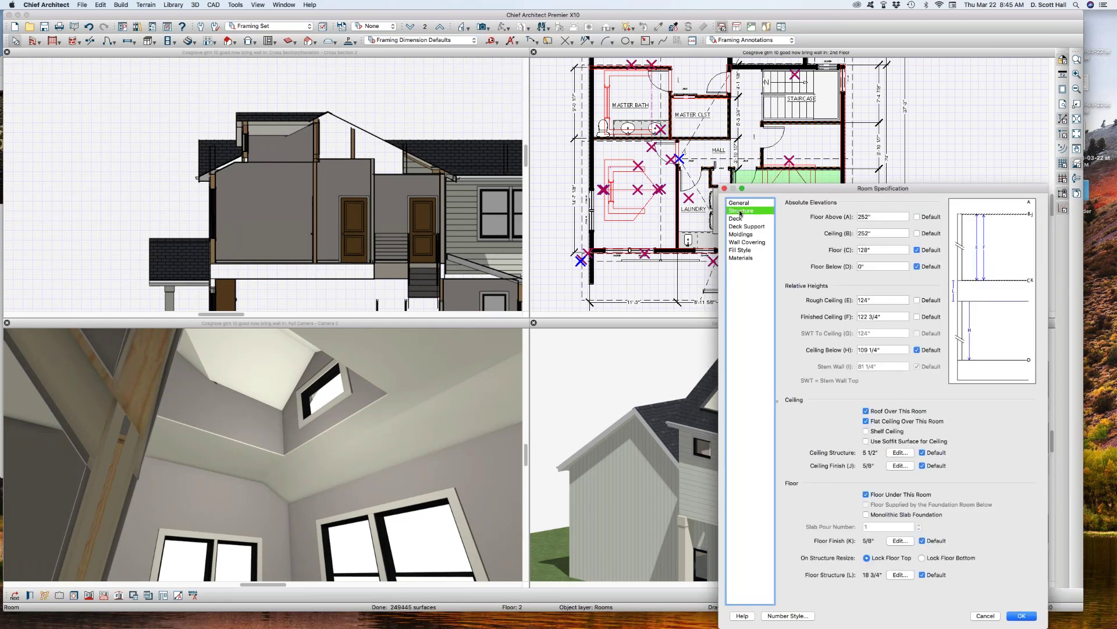
{"action": "left_click", "coordinate": [917, 234]}
{"action": "left_click", "coordinate": [984, 615]}
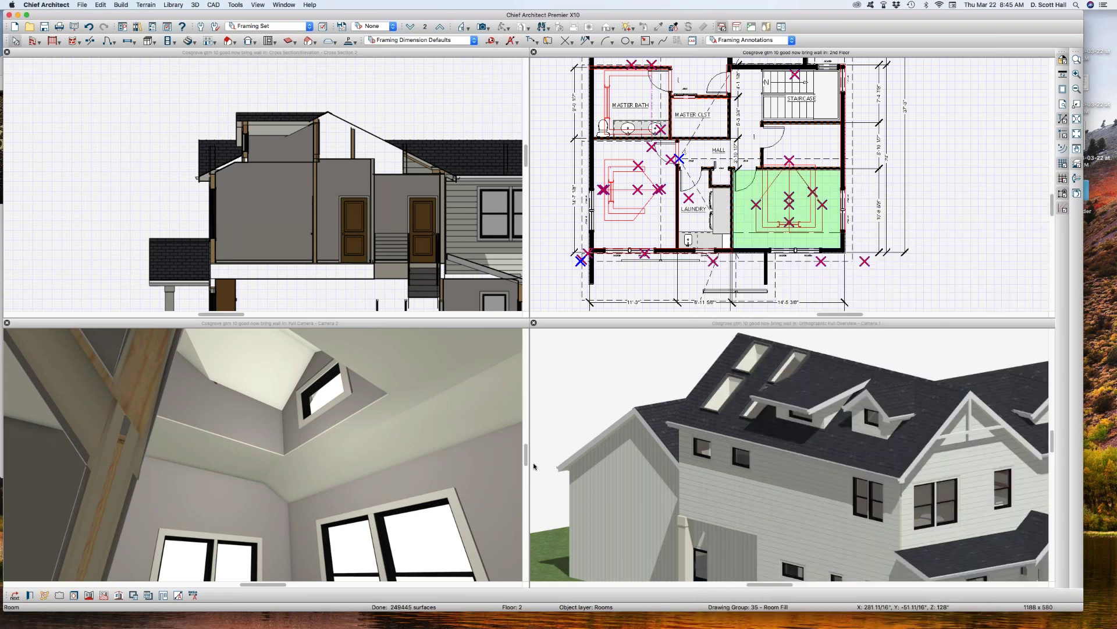
{"action": "left_click", "coordinate": [391, 236]}
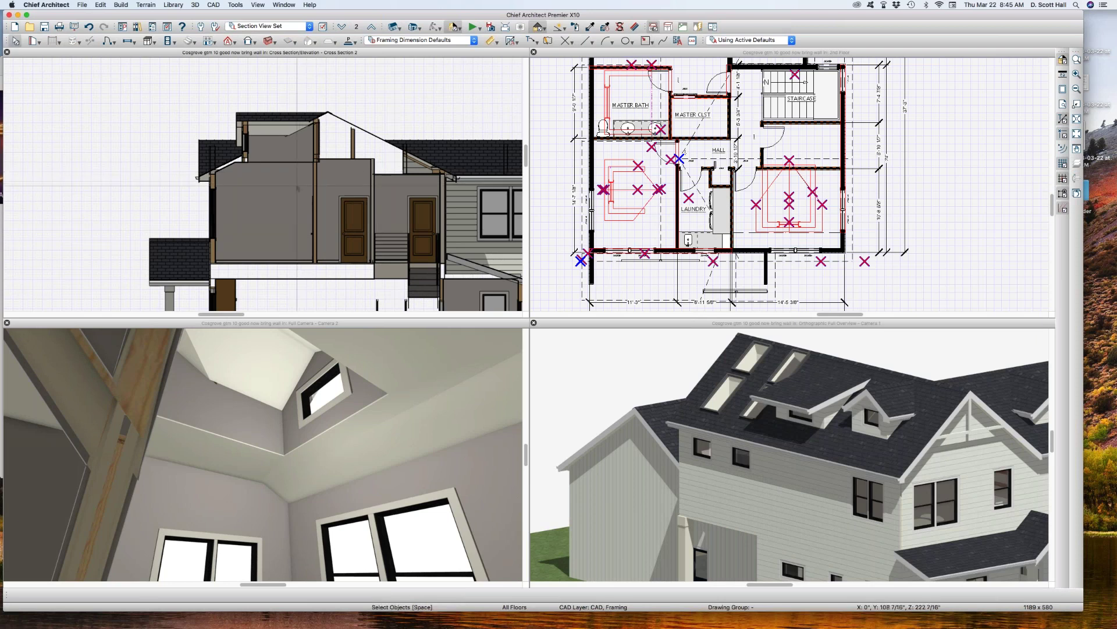
- Outline the dormer ceiling area with a rectangular polyline in the zoomed section, then view Floor 3
{"action": "left_click_drag", "start_coordinate": [275, 137], "coordinate": [217, 189]}
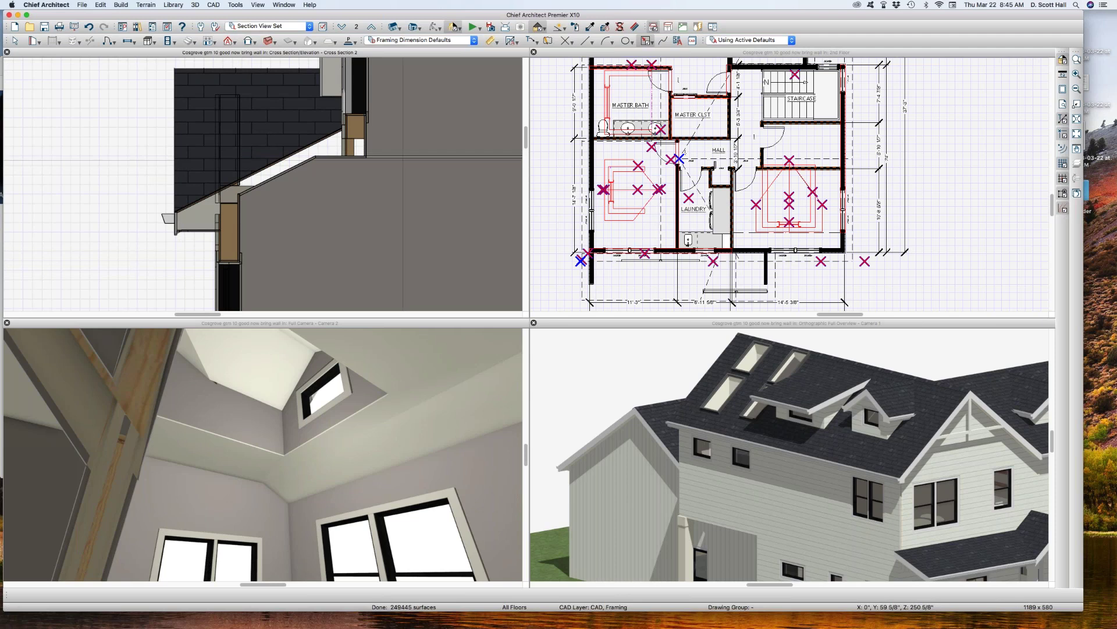
{"action": "left_click_drag", "start_coordinate": [405, 156], "coordinate": [220, 197]}
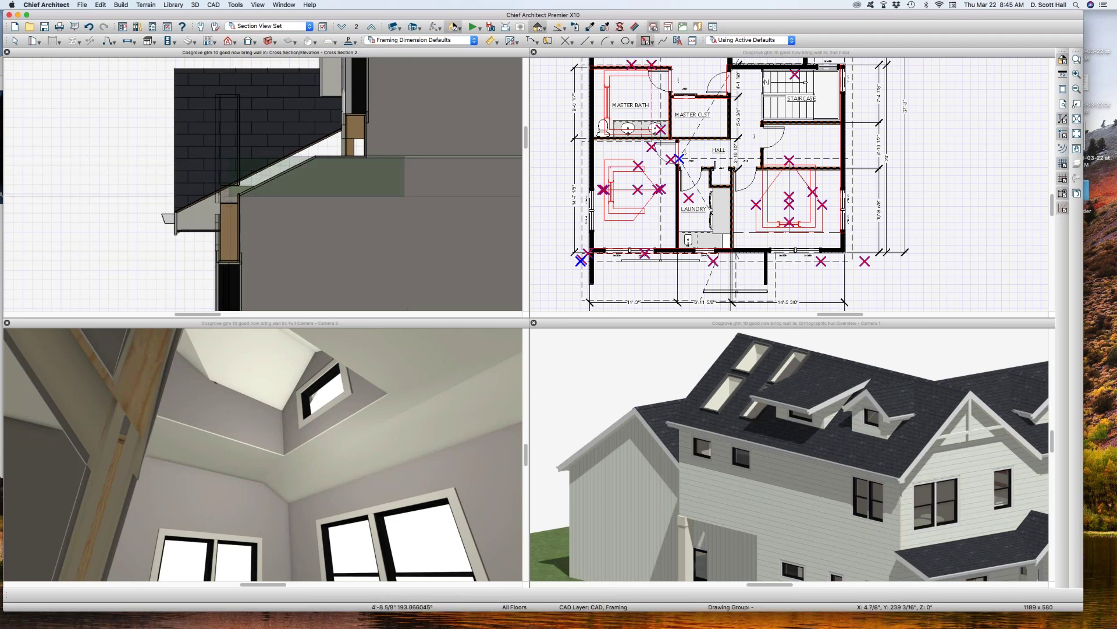
{"action": "left_click_drag", "start_coordinate": [229, 199], "coordinate": [229, 201]}
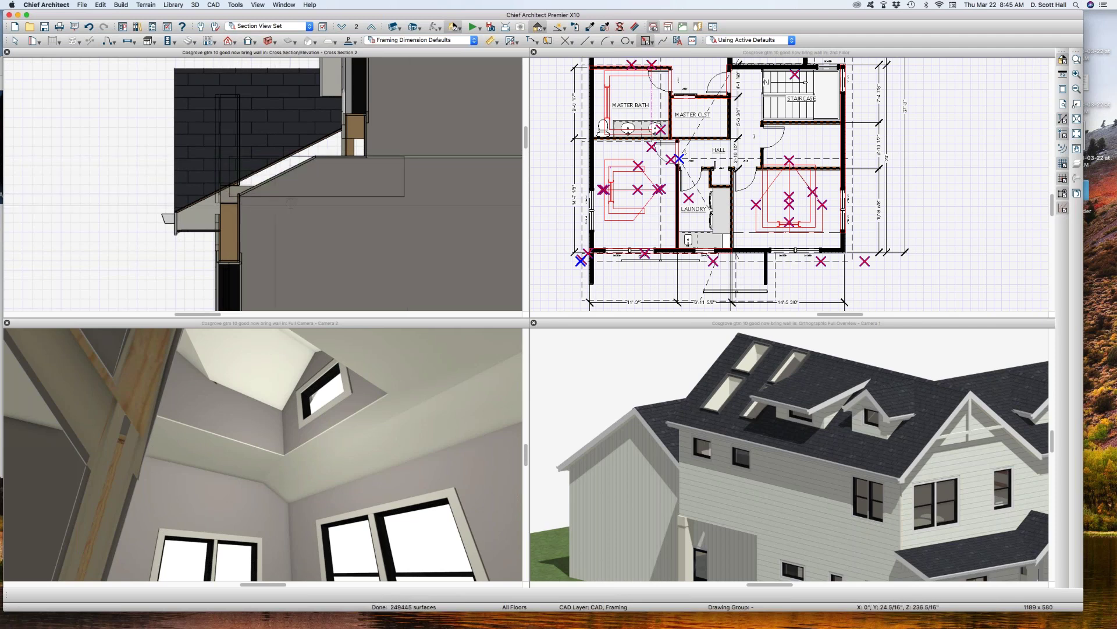
{"action": "left_click", "coordinate": [342, 206]}
{"action": "left_click", "coordinate": [334, 202]}
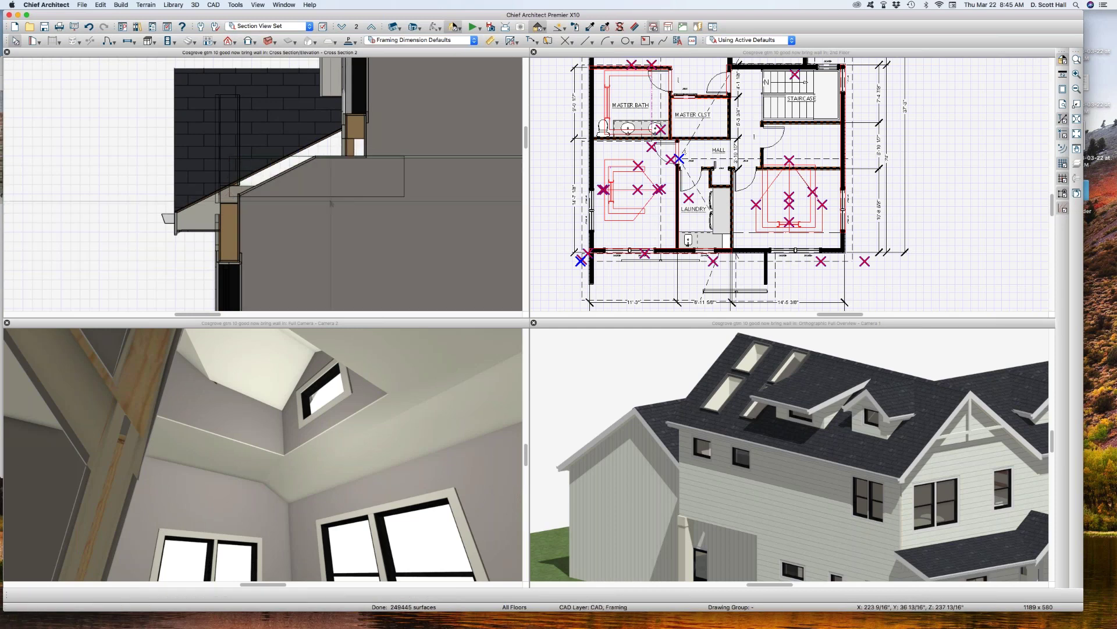
{"action": "left_click", "coordinate": [341, 209]}
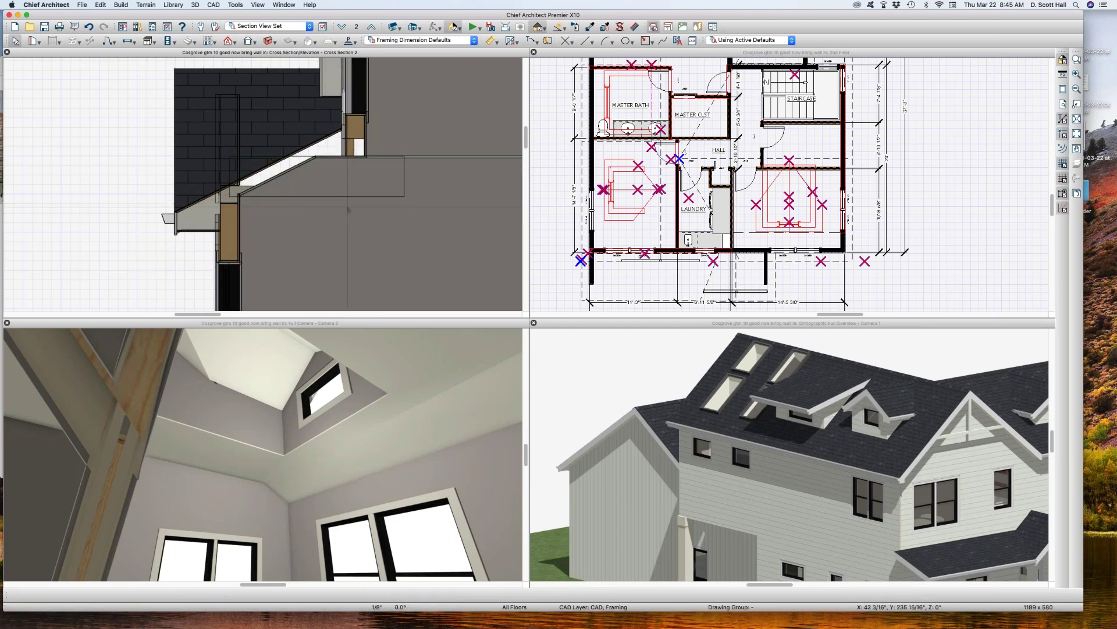
{"action": "key", "text": "Page_Up"}
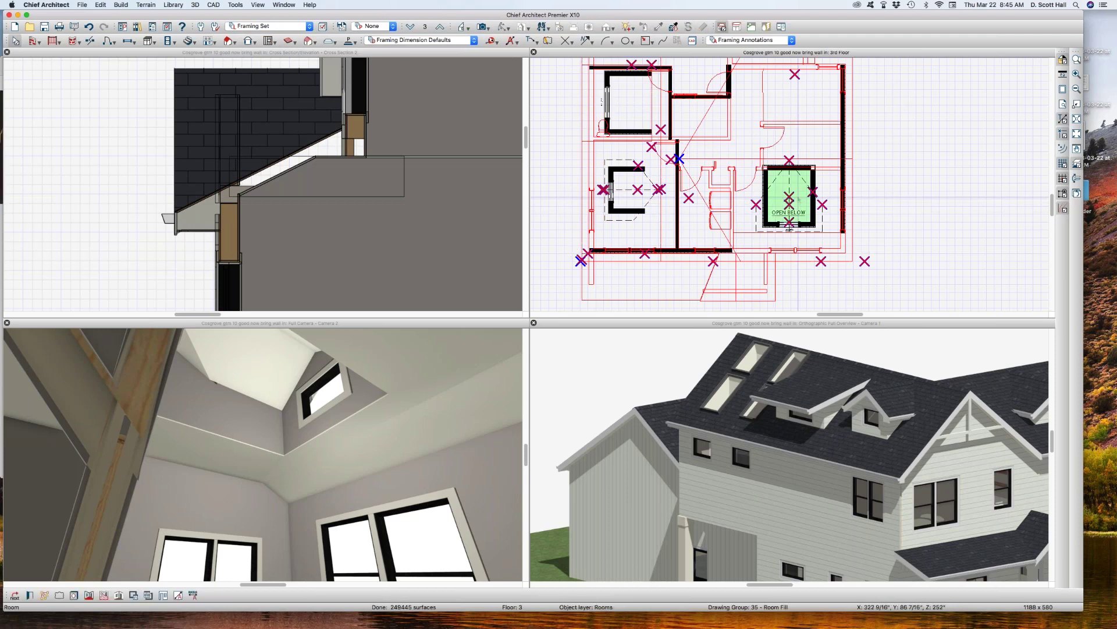
- Check Flat Ceiling Over This Room in the Open Below room's structure settings
{"action": "double_click", "coordinate": [788, 196]}
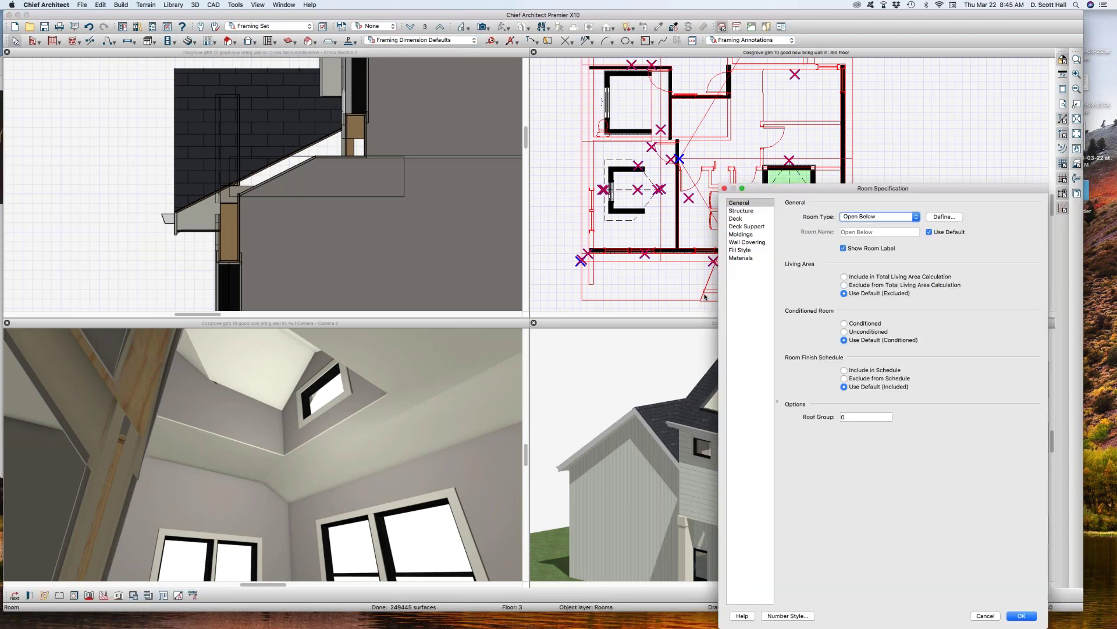
{"action": "left_click", "coordinate": [741, 212]}
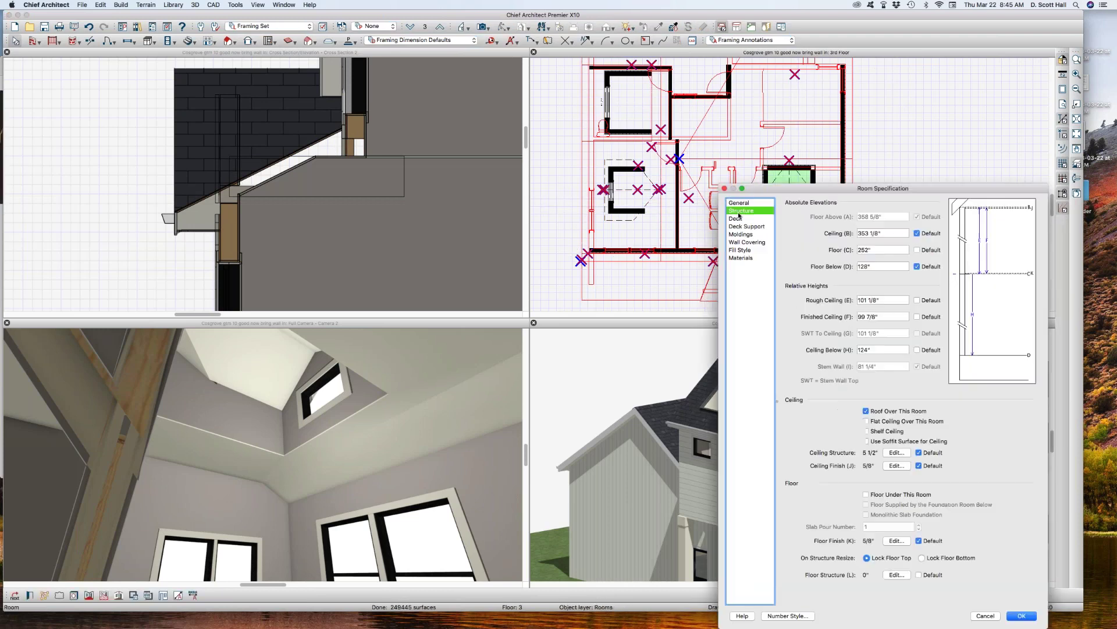
{"action": "left_click", "coordinate": [899, 423]}
{"action": "key", "text": "Return"}
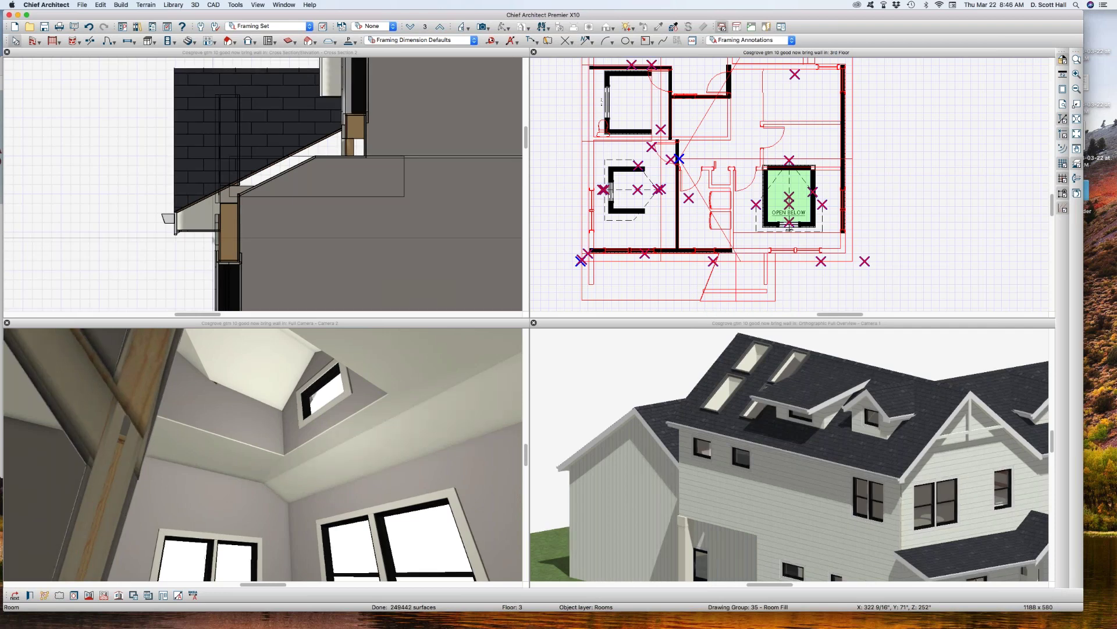
{"action": "scroll", "coordinate": [191, 251], "scroll_direction": "down", "scroll_amount": 1}
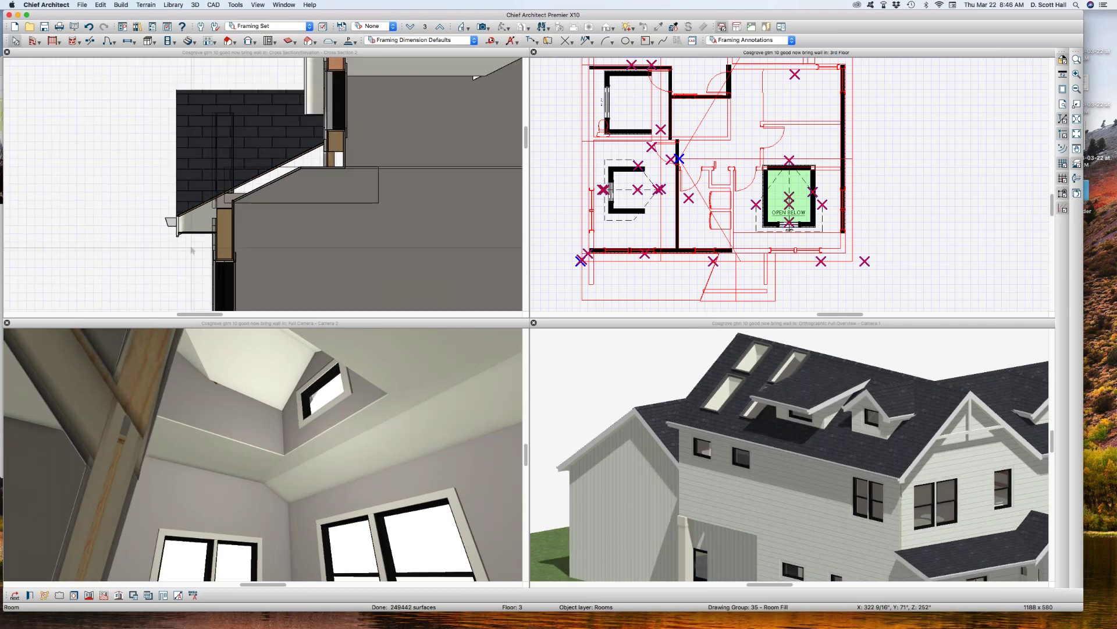
- Draw a horizontal CAD reference line in the section, lock its length/angle, and set Start Y to 288"
{"action": "left_click", "coordinate": [416, 202]}
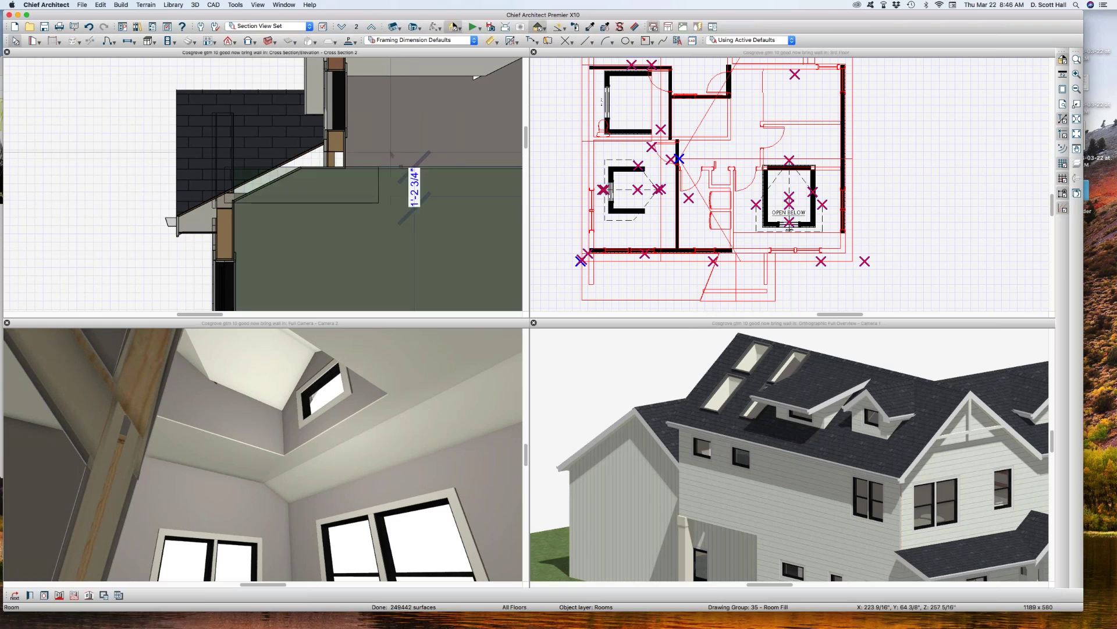
{"action": "key", "text": "Escape"}
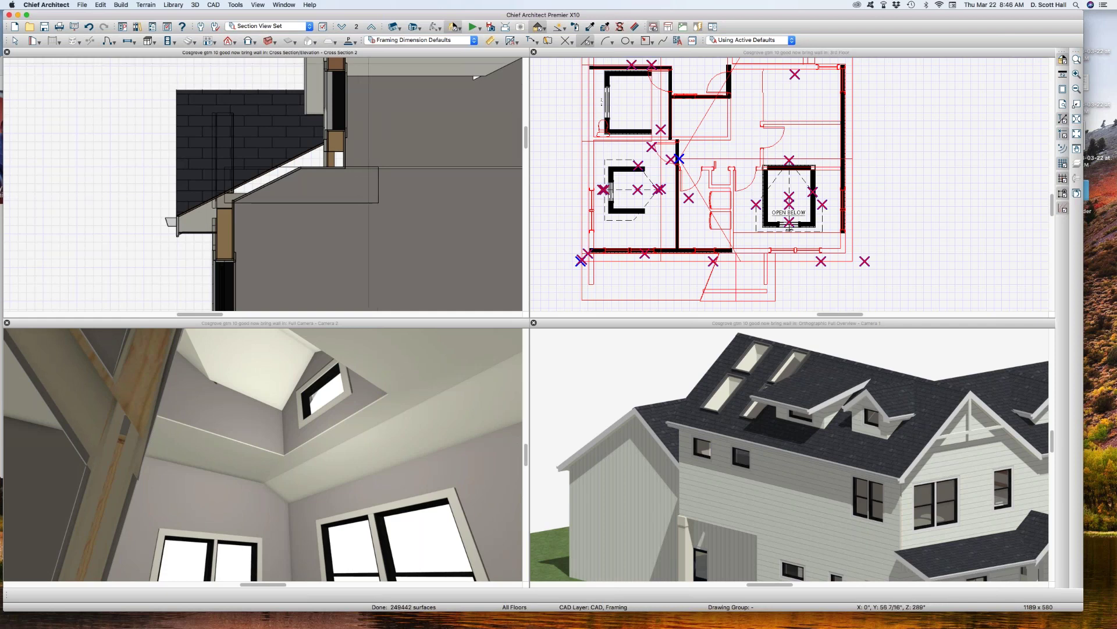
{"action": "left_click_drag", "start_coordinate": [370, 70], "coordinate": [162, 69]}
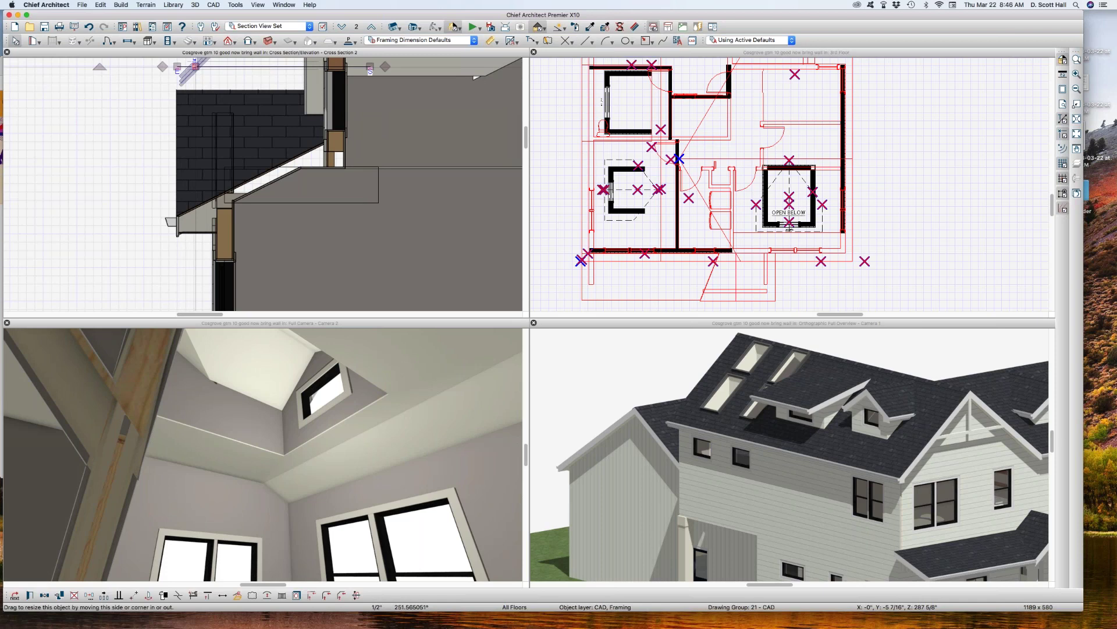
{"action": "key", "text": "super+e"}
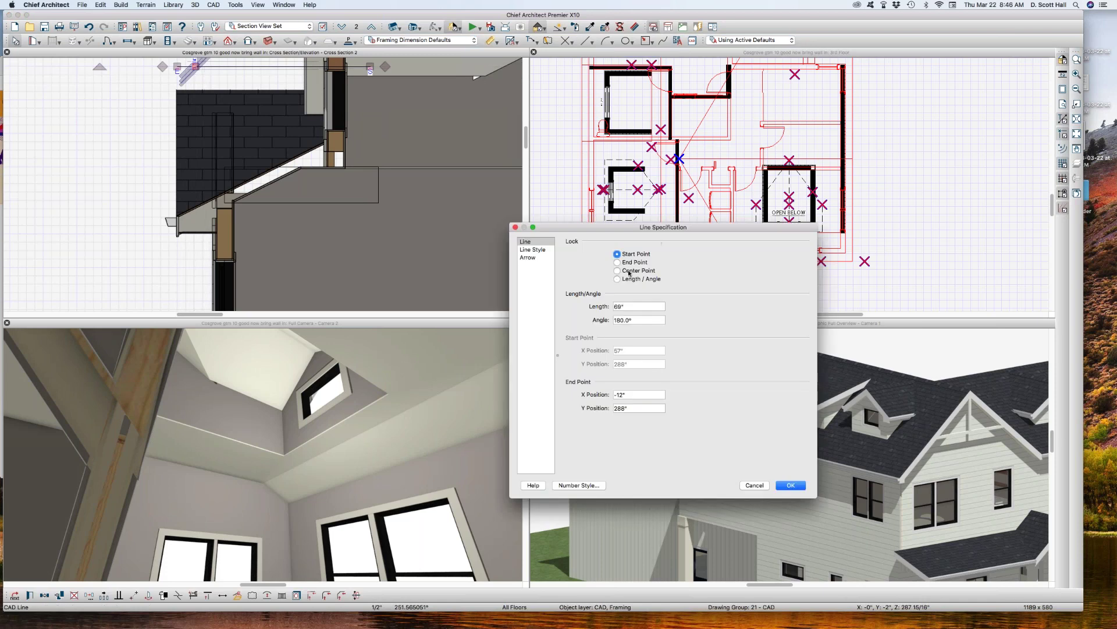
{"action": "left_click", "coordinate": [630, 278]}
{"action": "left_click", "coordinate": [648, 365]}
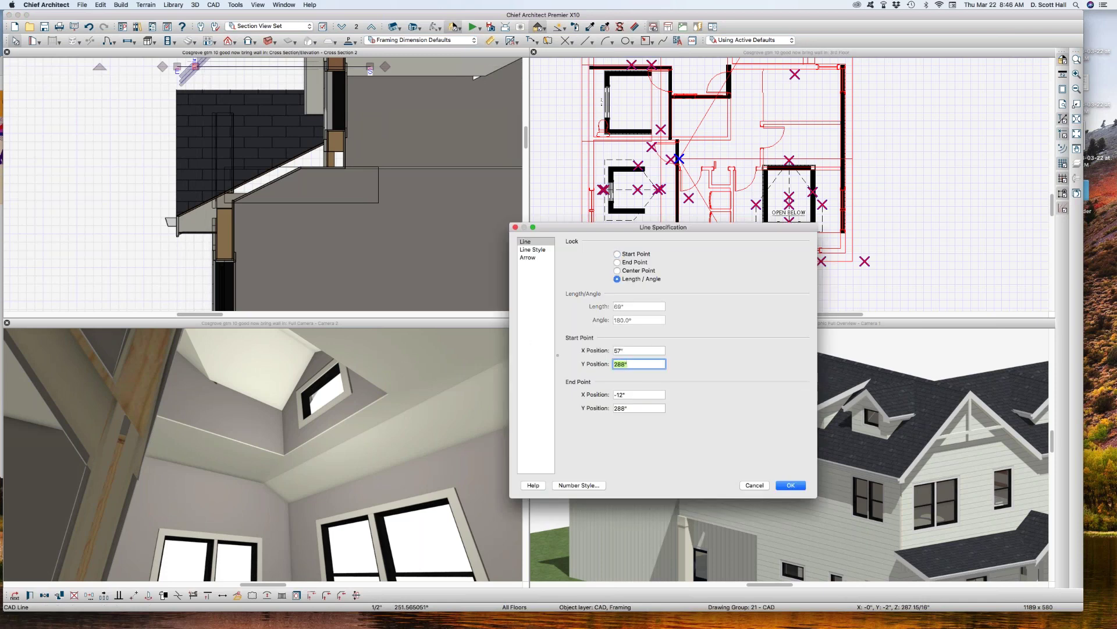
{"action": "key", "text": "Return"}
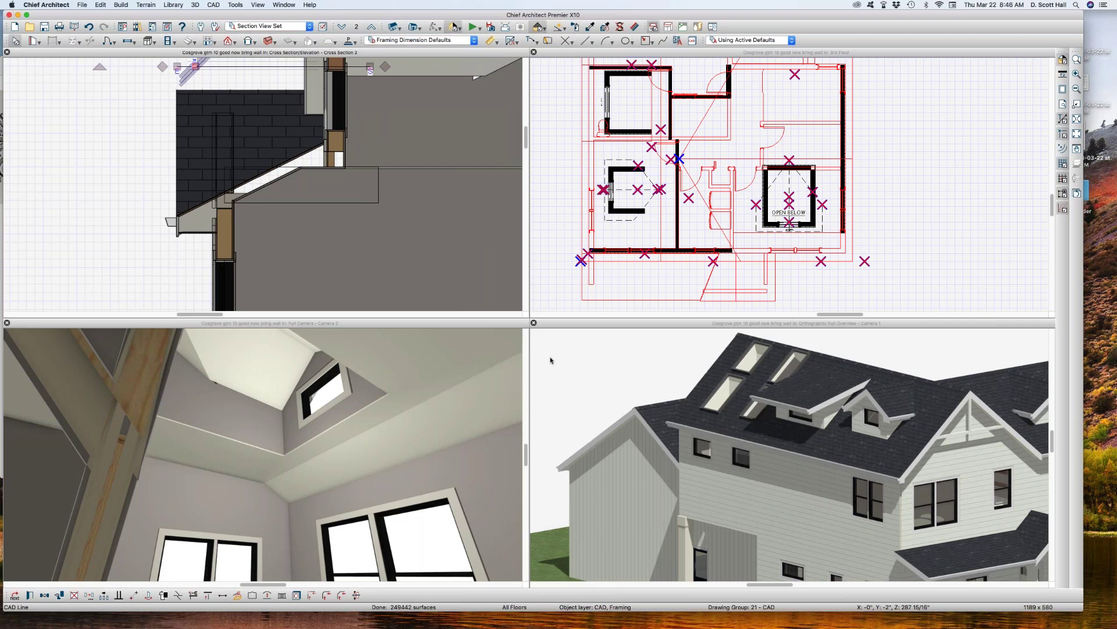
- Enter 288" as the Open Below room's Ceiling (B) height in its Structure settings
{"action": "left_click", "coordinate": [852, 148]}
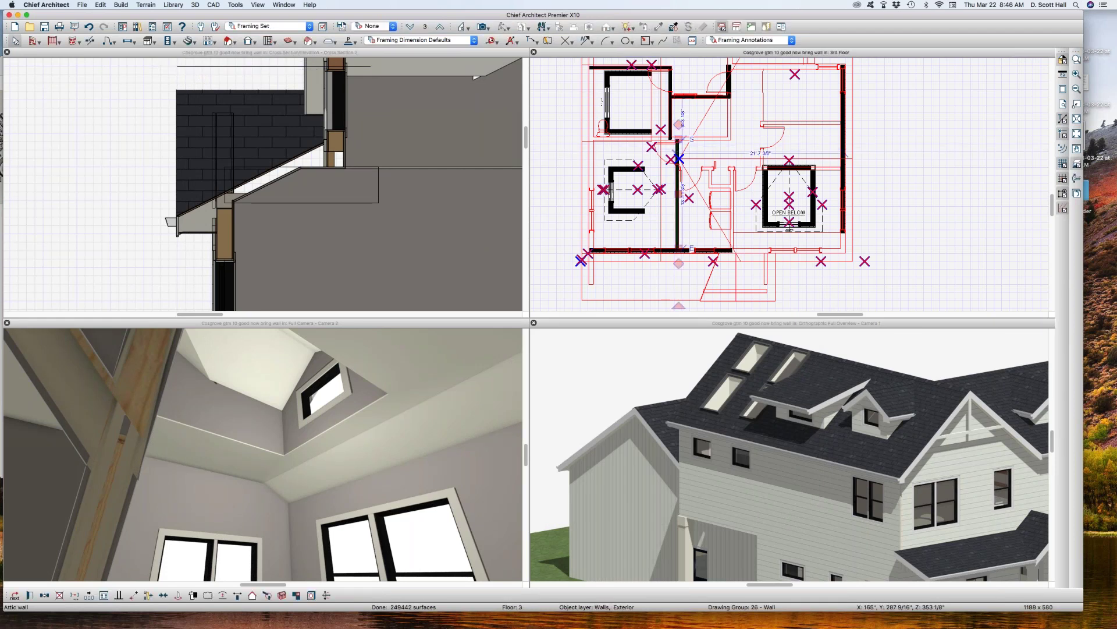
{"action": "left_click", "coordinate": [802, 191]}
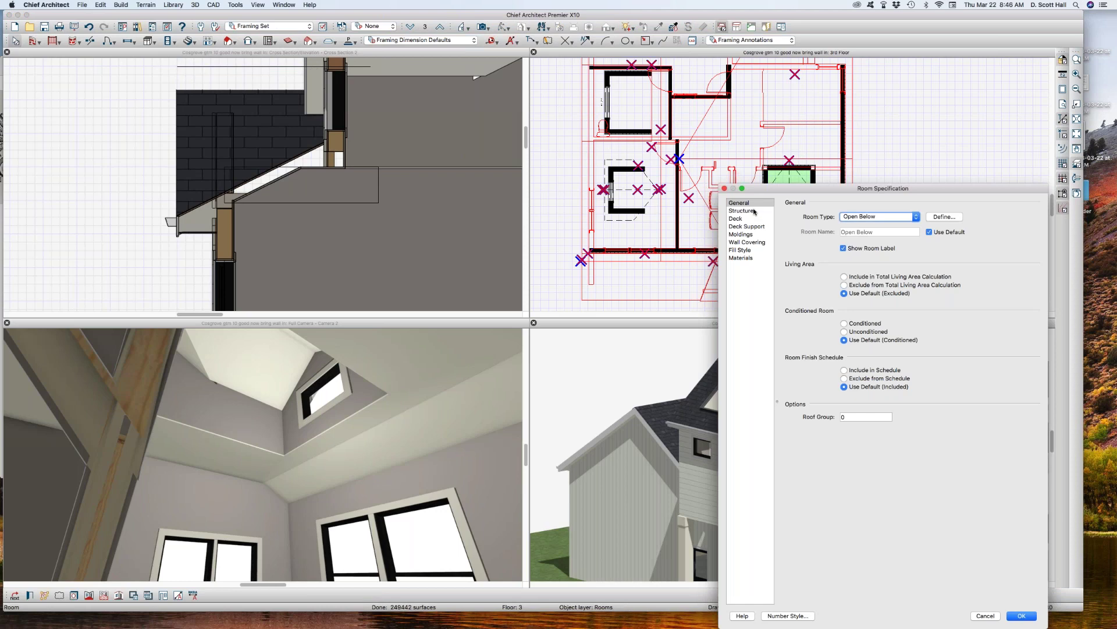
{"action": "left_click", "coordinate": [741, 211]}
{"action": "triple_click", "coordinate": [901, 232]}
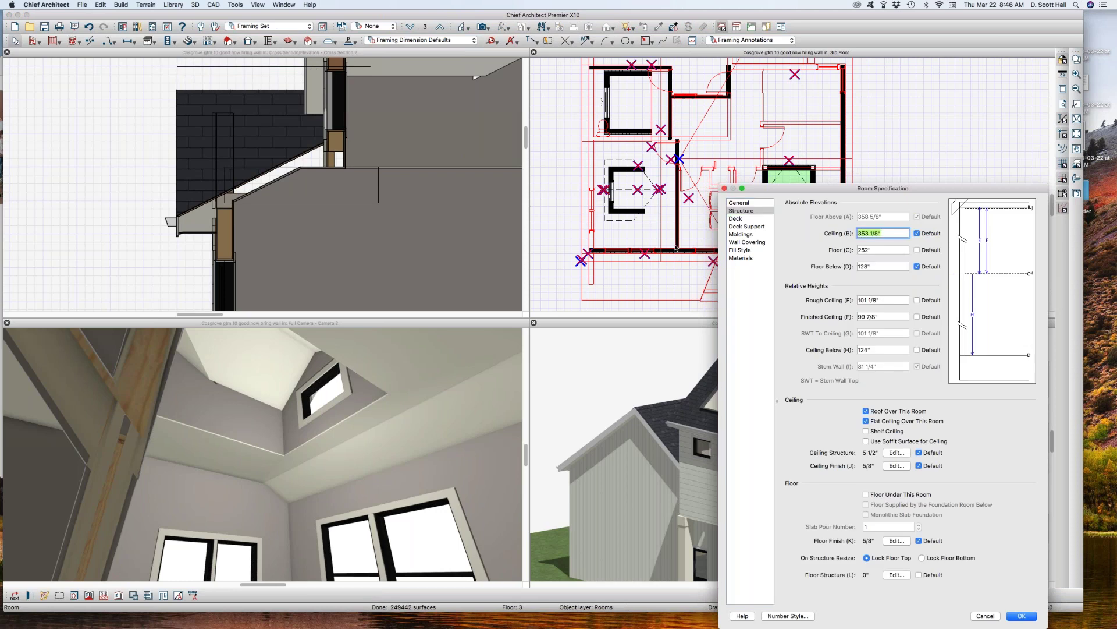
{"action": "type", "text": "288"}
{"action": "key", "text": "Return"}
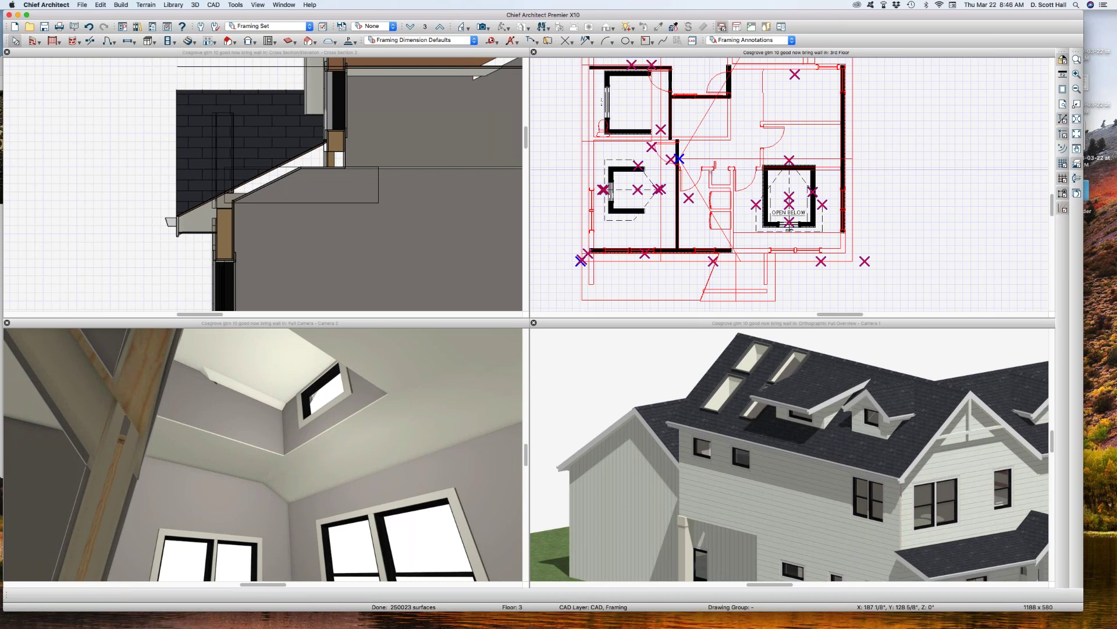
- Set the Open Below room's Floor (C) 12.5 inches lower, then orbit the camera to view the dormer ceiling
{"action": "left_click", "coordinate": [801, 197]}
{"action": "right_click", "coordinate": [800, 197]}
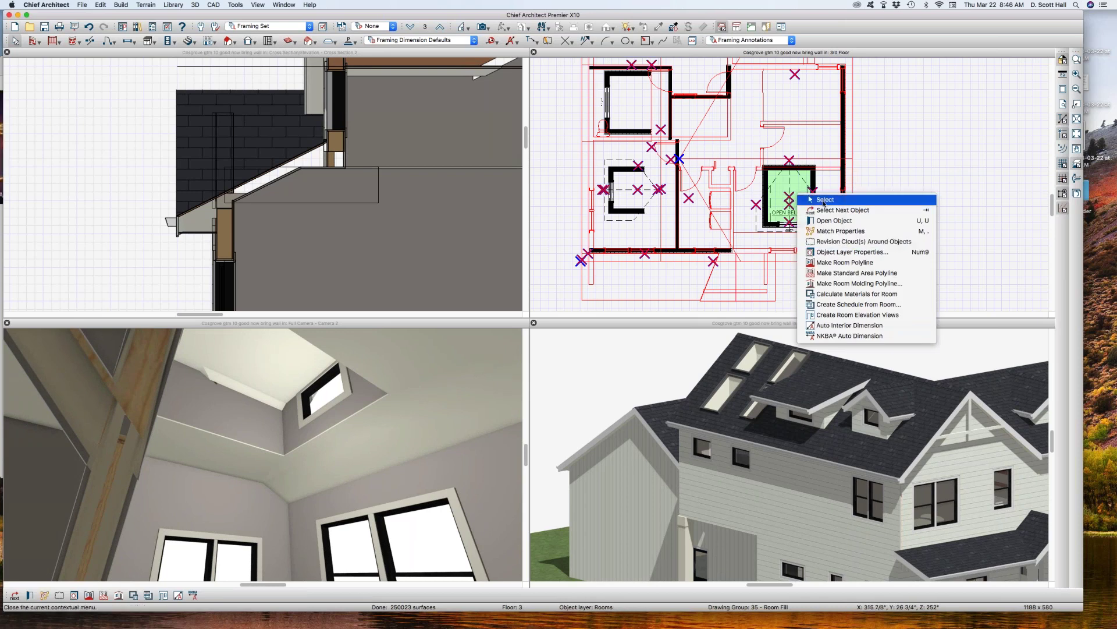
{"action": "left_click", "coordinate": [827, 221]}
{"action": "left_click", "coordinate": [749, 210]}
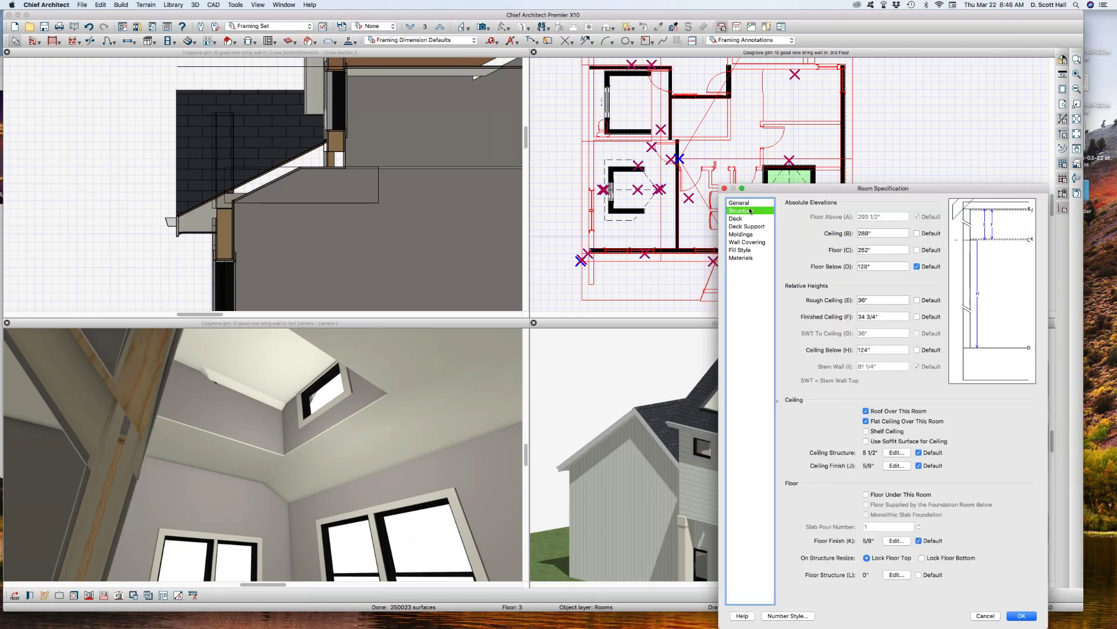
{"action": "left_click", "coordinate": [881, 248]}
{"action": "type", "text": "-12"}
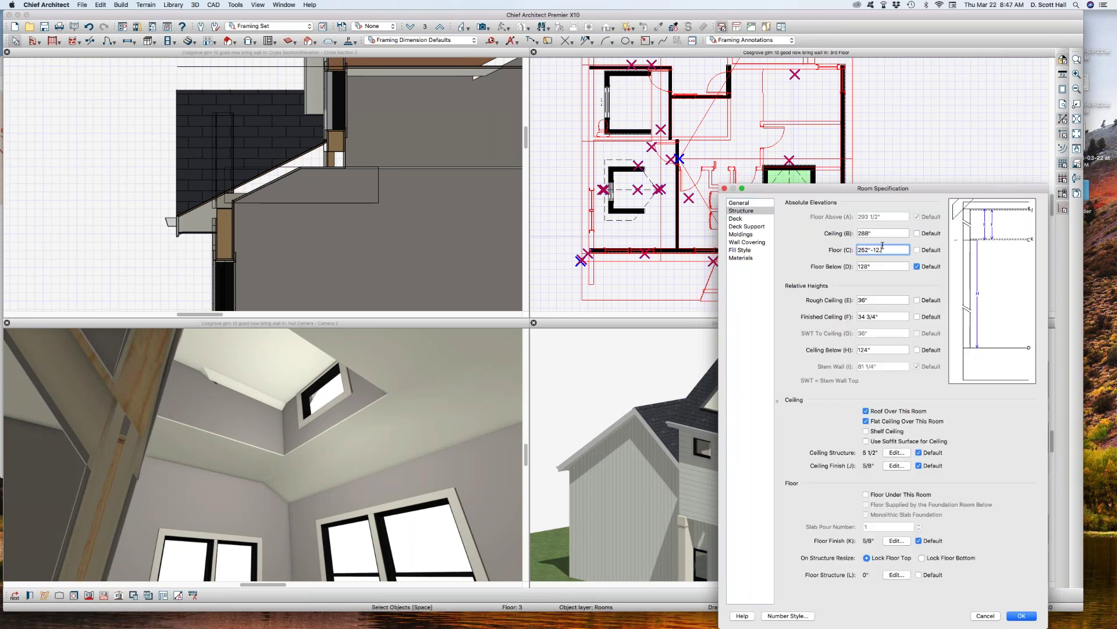
{"action": "type", "text": "54"}
{"action": "key", "text": "Return"}
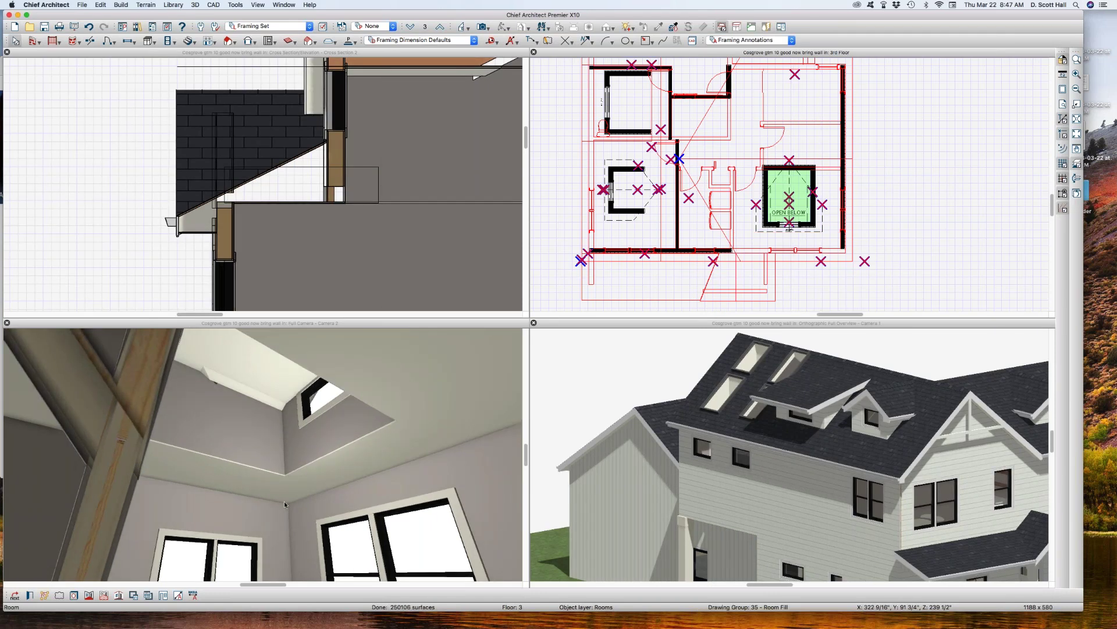
{"action": "left_click", "coordinate": [212, 452]}
{"action": "mouse_move", "coordinate": [392, 453]}
{"action": "left_mouse_down"}
{"action": "mouse_move", "coordinate": [322, 433]}
{"action": "mouse_move", "coordinate": [241, 452]}
{"action": "mouse_move", "coordinate": [251, 483]}
{"action": "left_mouse_up"}
- Close the extra camera view and select an exterior wall and a dormer window in the 3D overview
{"action": "key", "text": "super+w"}
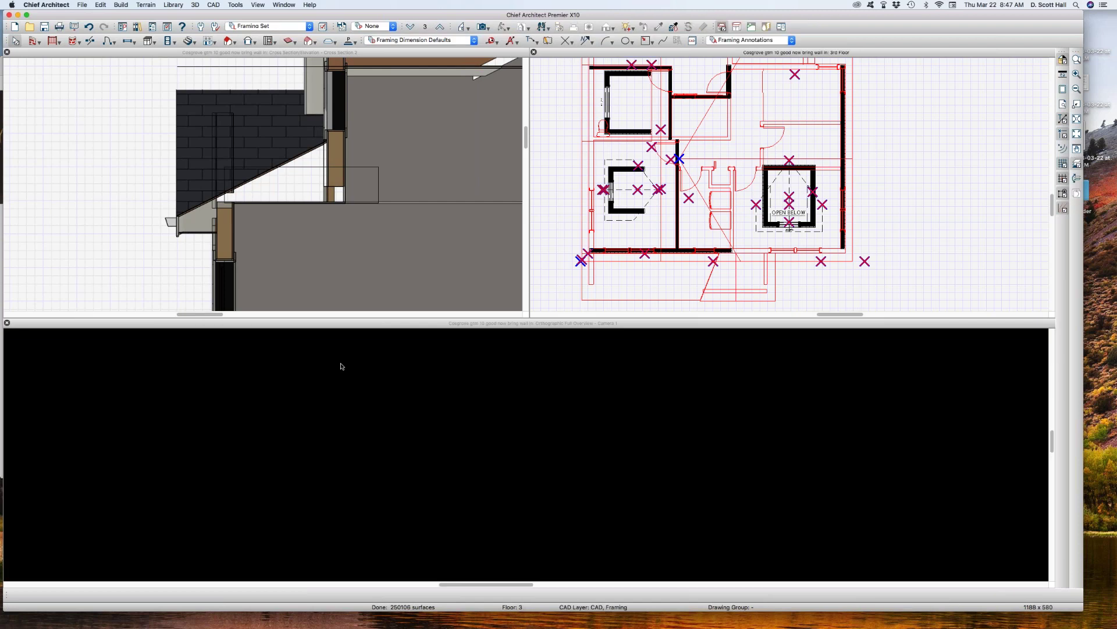
{"action": "left_click", "coordinate": [366, 474]}
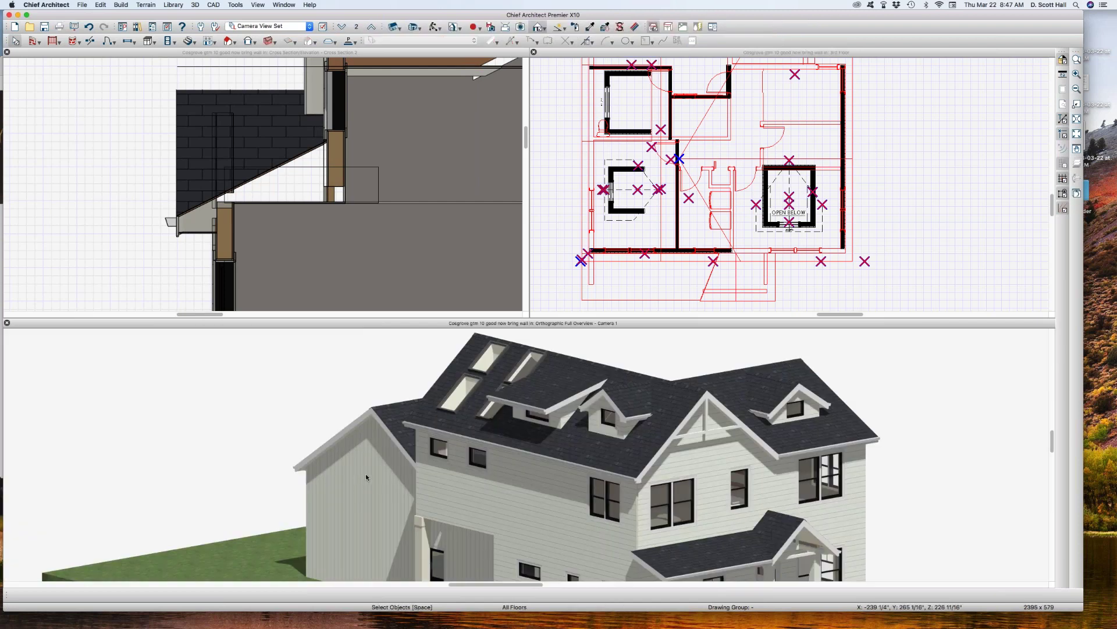
{"action": "left_click", "coordinate": [366, 474]}
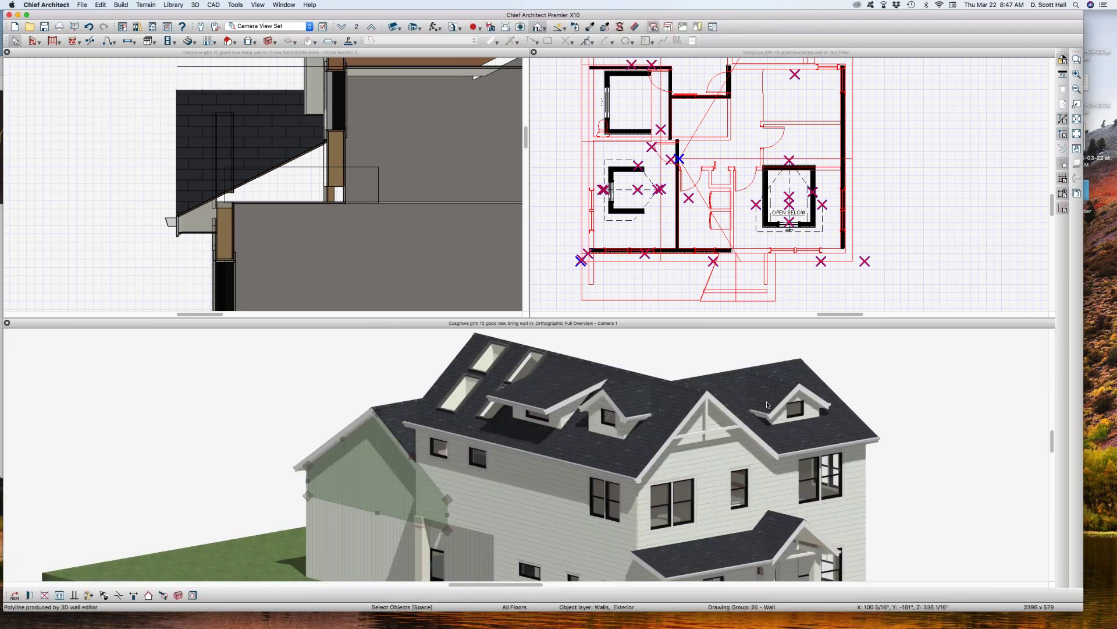
{"action": "left_click", "coordinate": [811, 85]}
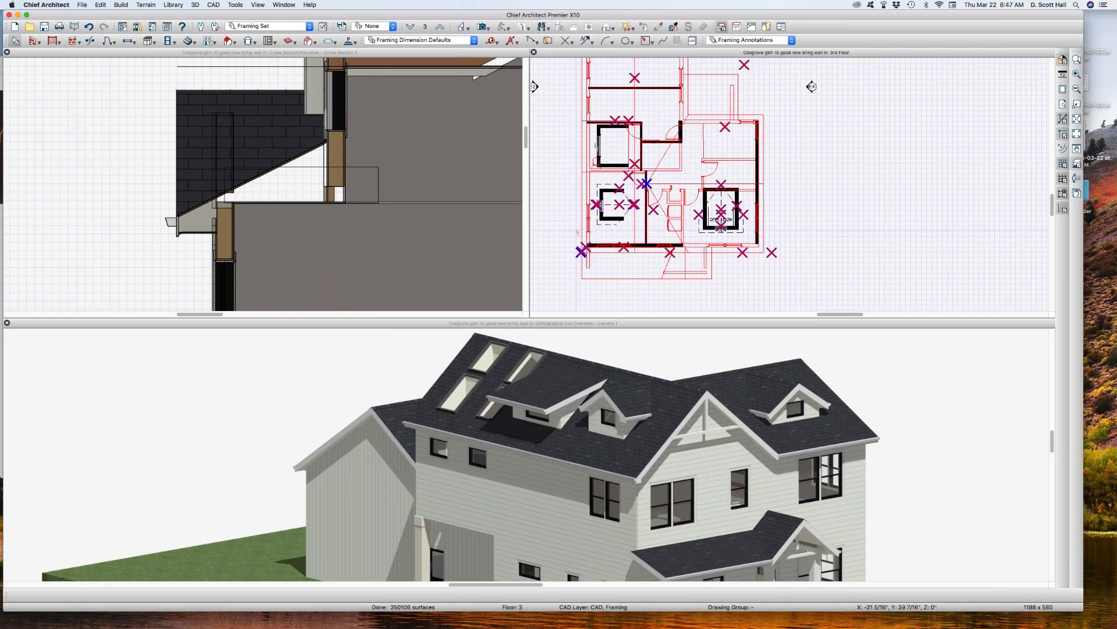
{"action": "left_click", "coordinate": [524, 417]}
{"action": "left_click", "coordinate": [524, 417]}
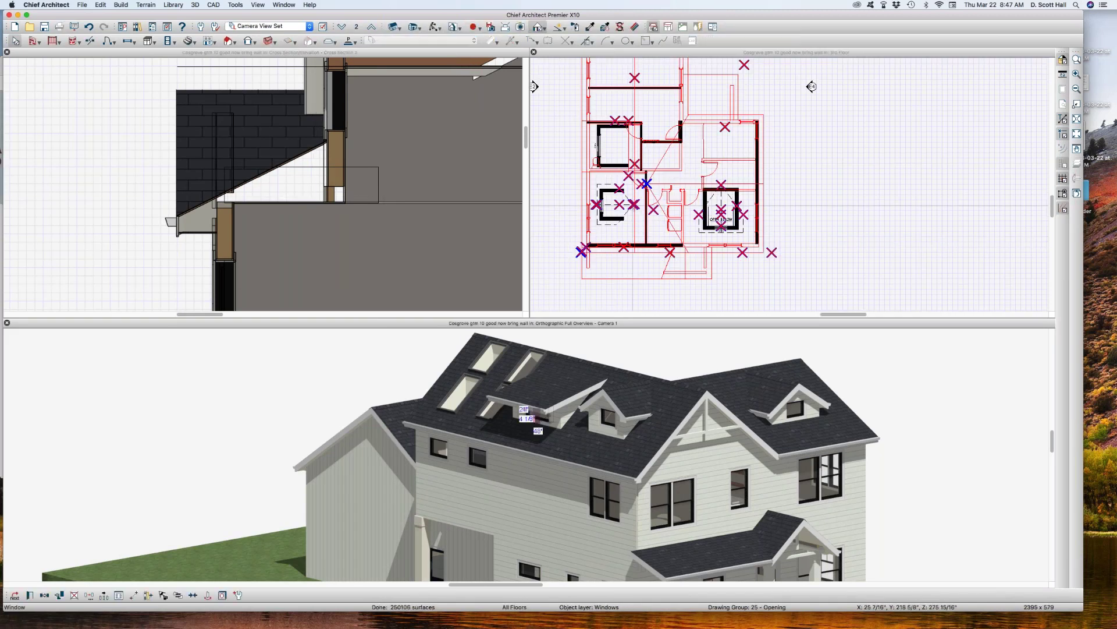
{"action": "scroll", "coordinate": [939, 75], "scroll_direction": "up", "scroll_amount": 3}
{"action": "scroll", "coordinate": [635, 267], "scroll_direction": "up", "scroll_amount": 3}
- Show Floor 2 in the plan, select the master bath roof hole, and close the cross section
{"action": "left_click", "coordinate": [643, 156]}
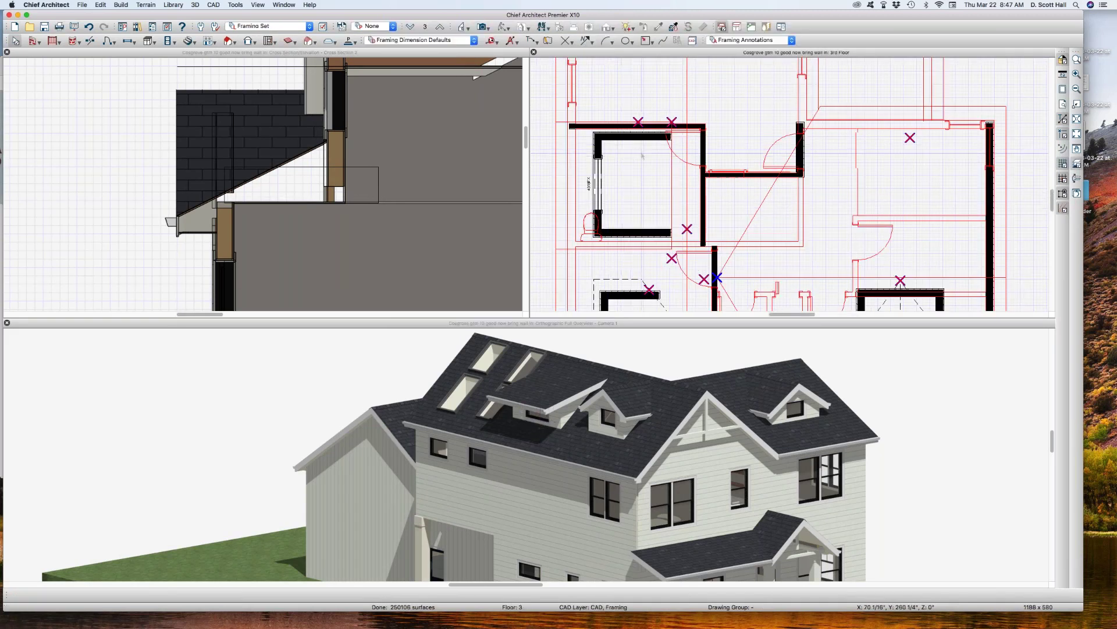
{"action": "key", "text": "Page_Down"}
{"action": "left_click", "coordinate": [679, 235]}
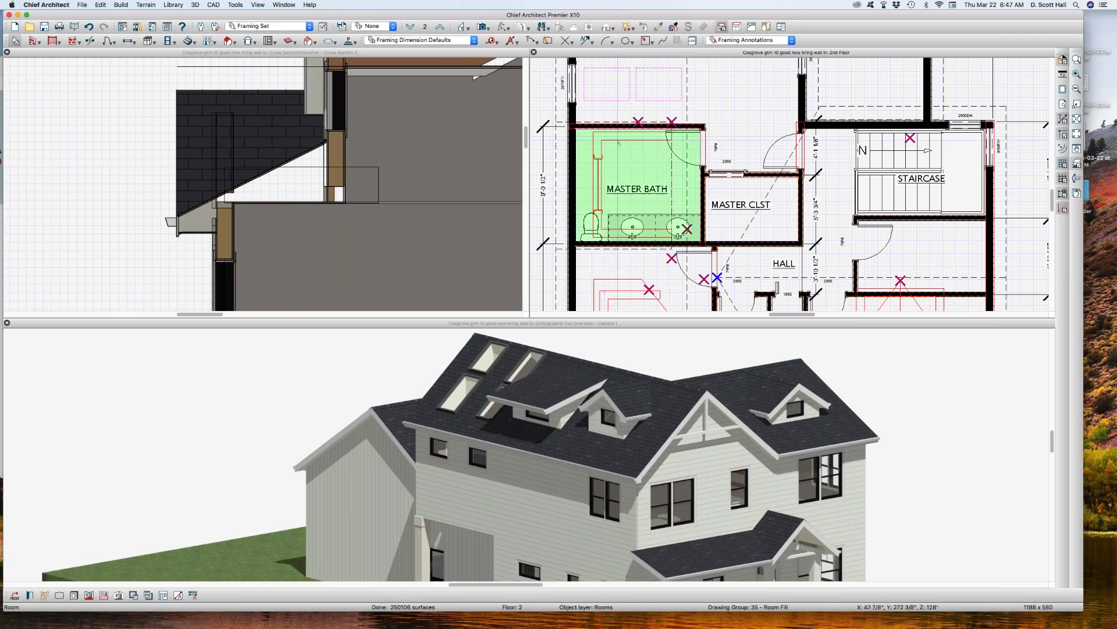
{"action": "left_click", "coordinate": [675, 122]}
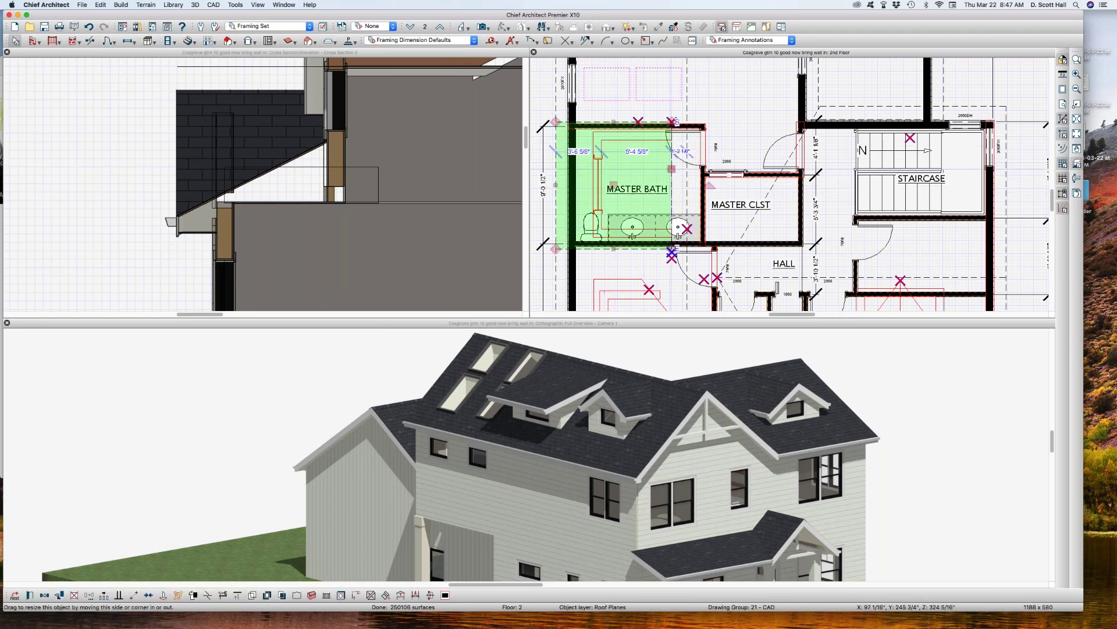
{"action": "left_click", "coordinate": [668, 140]}
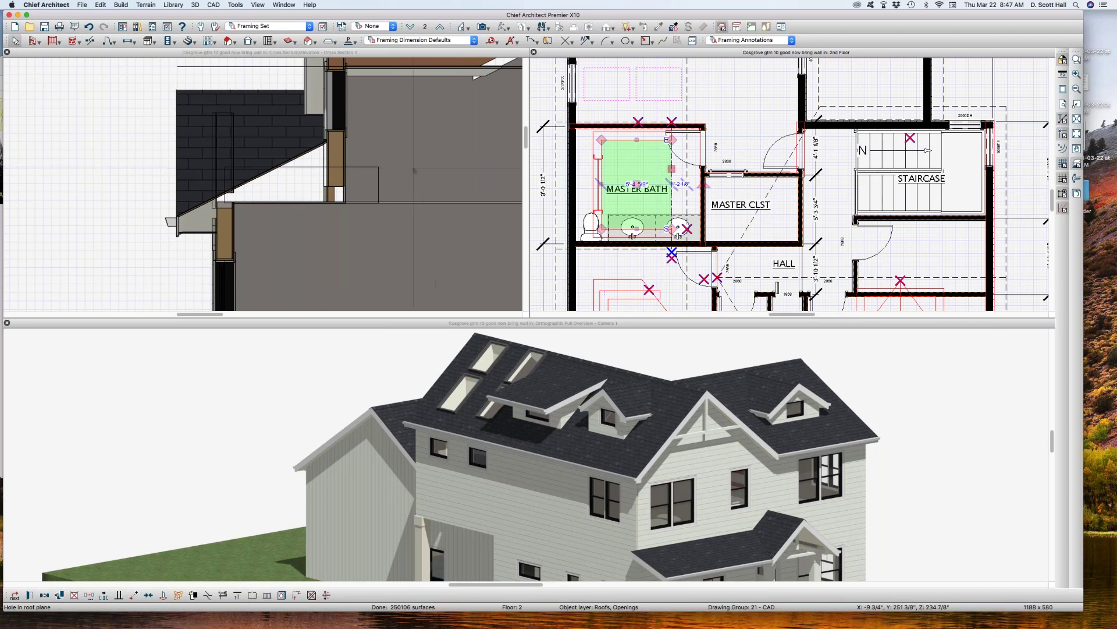
{"action": "key", "text": "Escape"}
{"action": "key", "text": "super+w"}
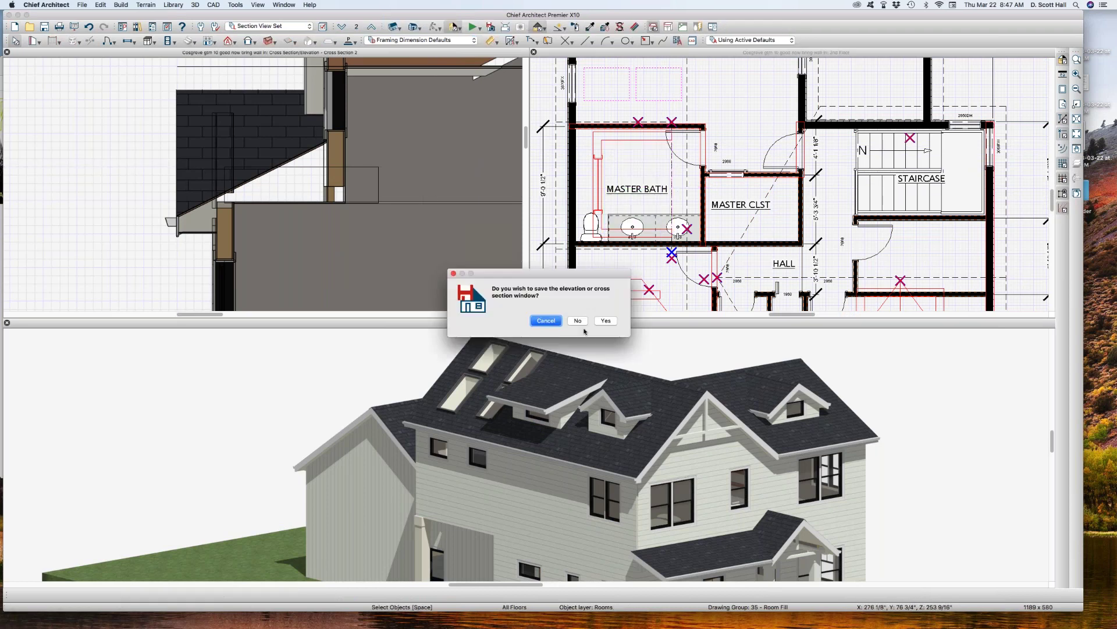
- Discard the cross section without saving and briefly preview the 2nd floor in perspective
{"action": "left_click", "coordinate": [577, 321]}
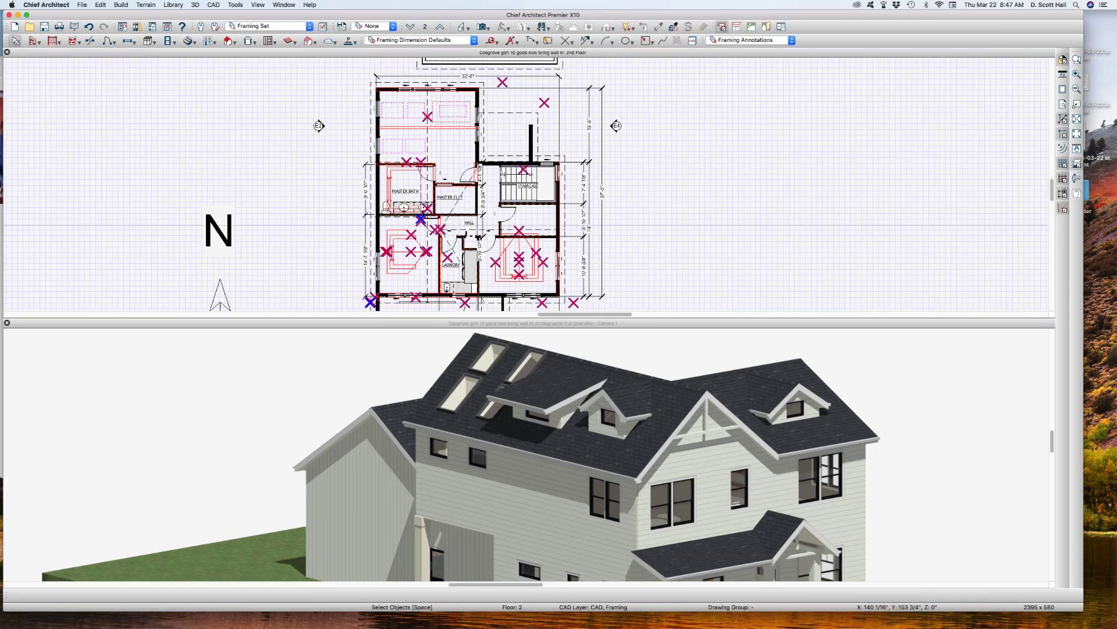
{"action": "scroll", "coordinate": [415, 192], "scroll_direction": "up", "scroll_amount": 3}
{"action": "scroll", "coordinate": [415, 192], "scroll_direction": "up", "scroll_amount": 3}
{"action": "left_click", "coordinate": [478, 199]}
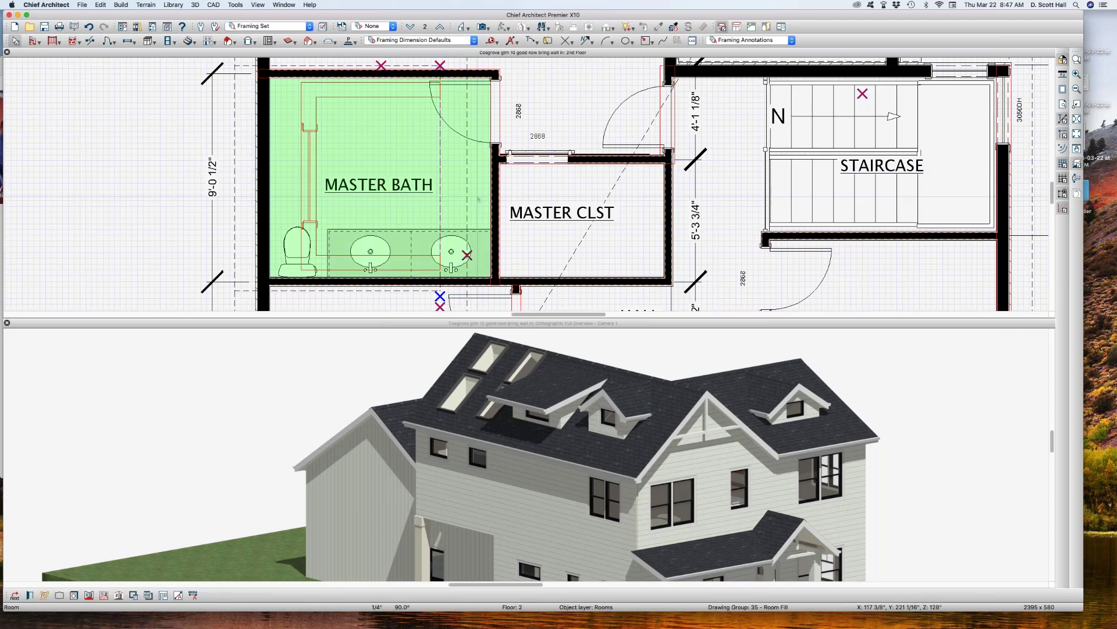
{"action": "key", "text": "Escape"}
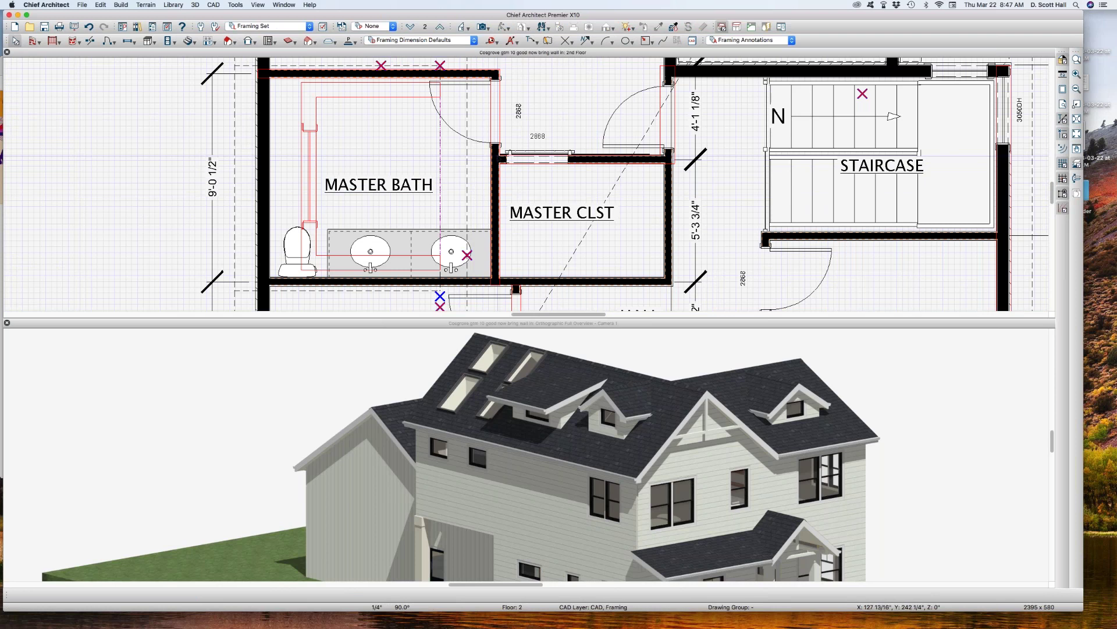
{"action": "left_click", "coordinate": [483, 26]}
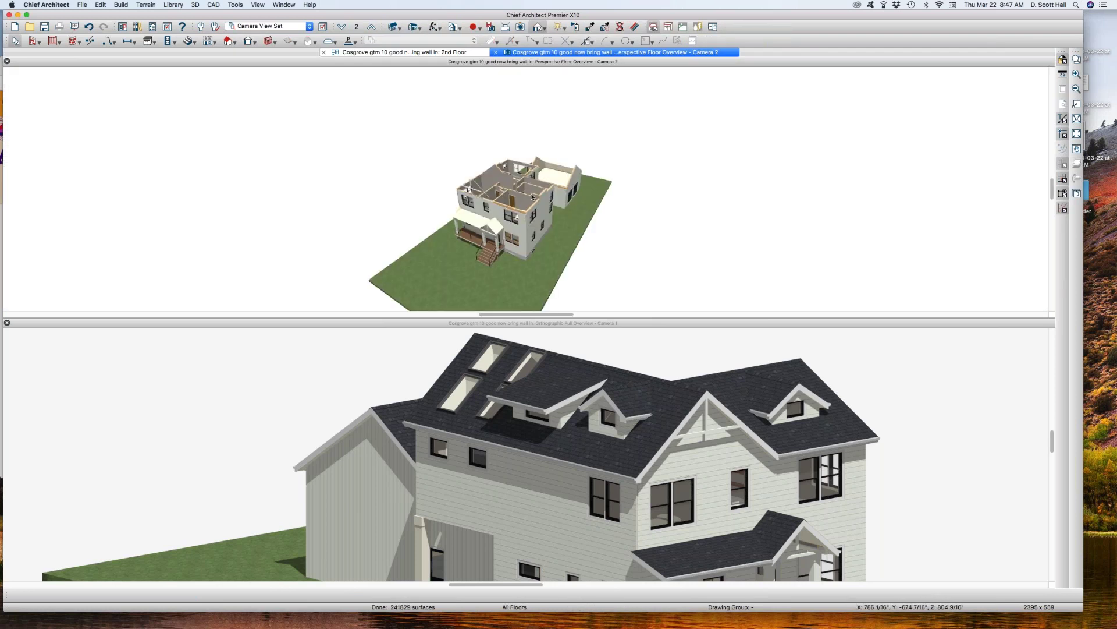
{"action": "key", "text": "super+w"}
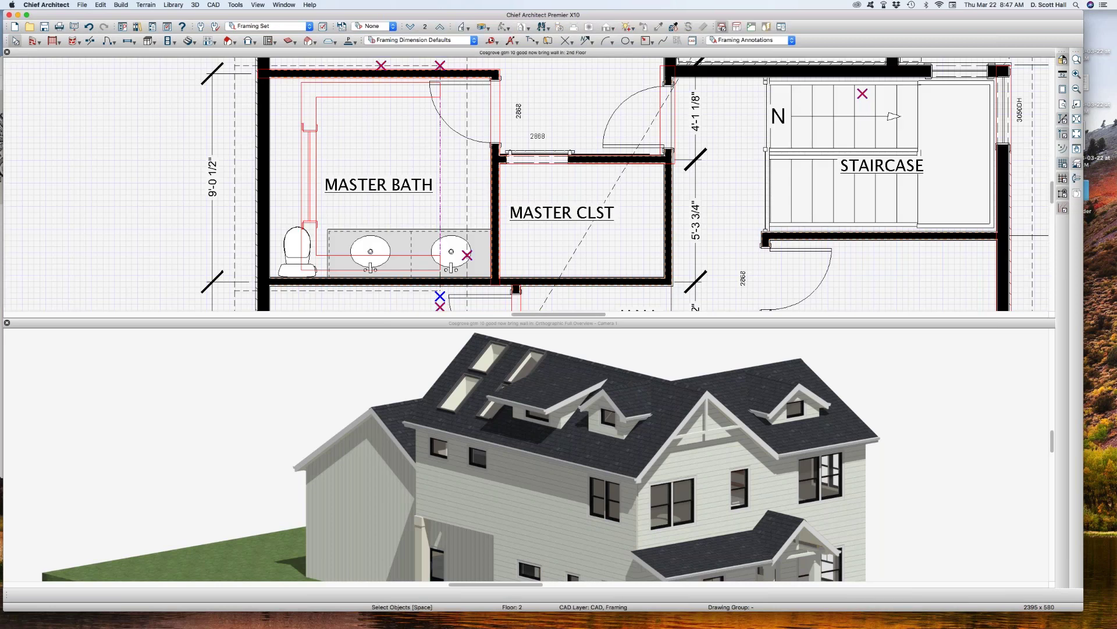
- Place a full camera inside the master bath and tilt it up toward the skylight
{"action": "key", "text": "h"}
{"action": "key", "text": "j"}
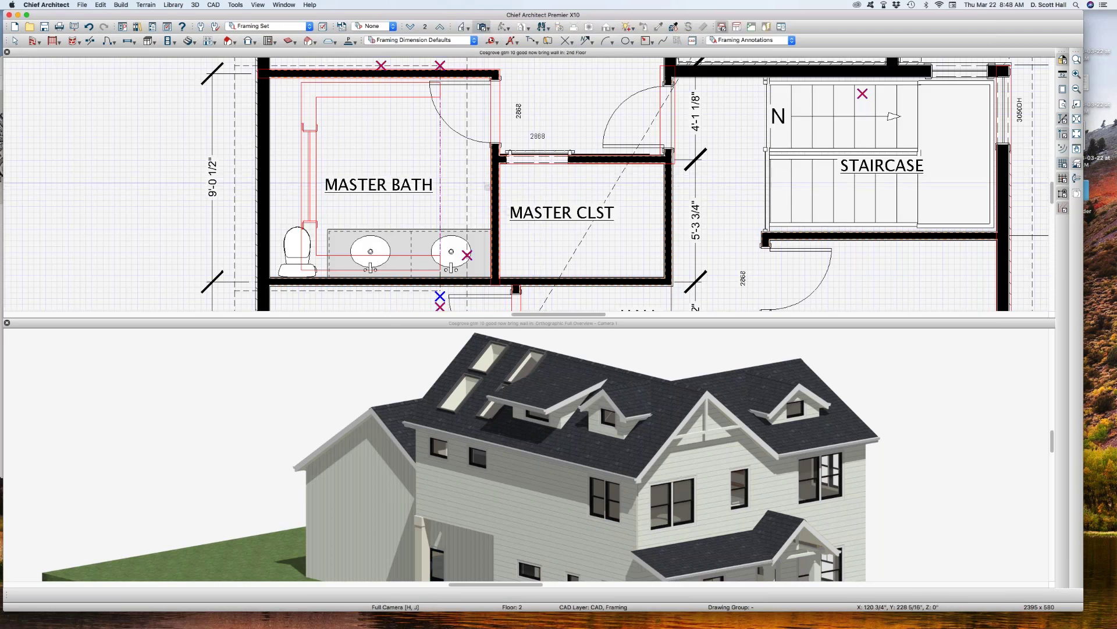
{"action": "left_click_drag", "start_coordinate": [469, 106], "coordinate": [215, 208]}
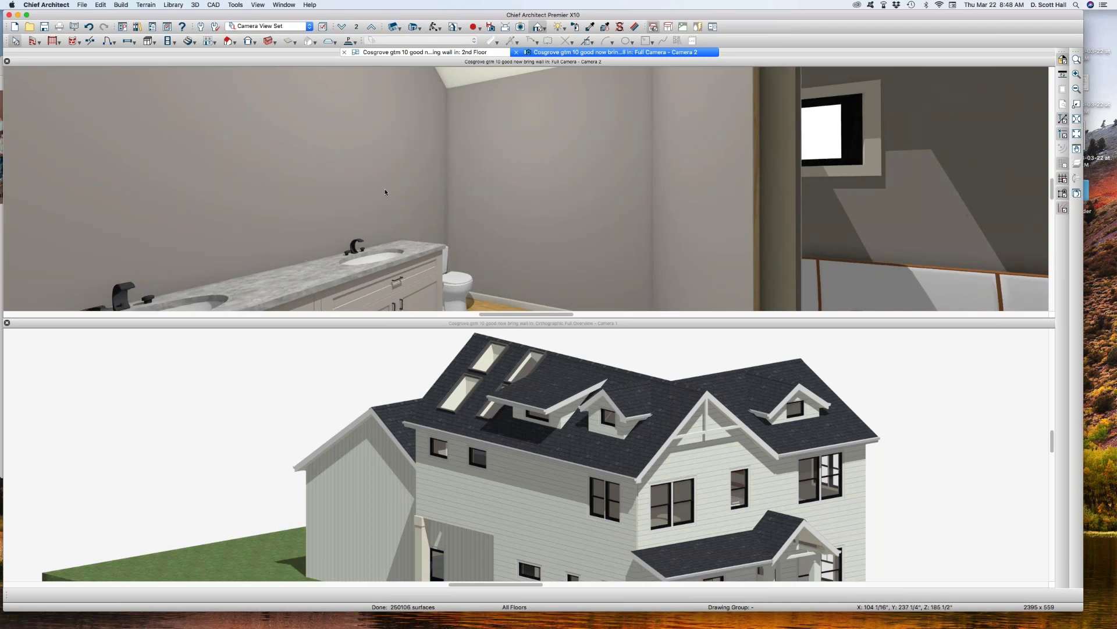
{"action": "mouse_move", "coordinate": [385, 185]}
{"action": "left_mouse_down"}
{"action": "mouse_move", "coordinate": [497, 106]}
{"action": "mouse_move", "coordinate": [495, 29]}
{"action": "mouse_move", "coordinate": [490, 129]}
{"action": "left_mouse_up"}
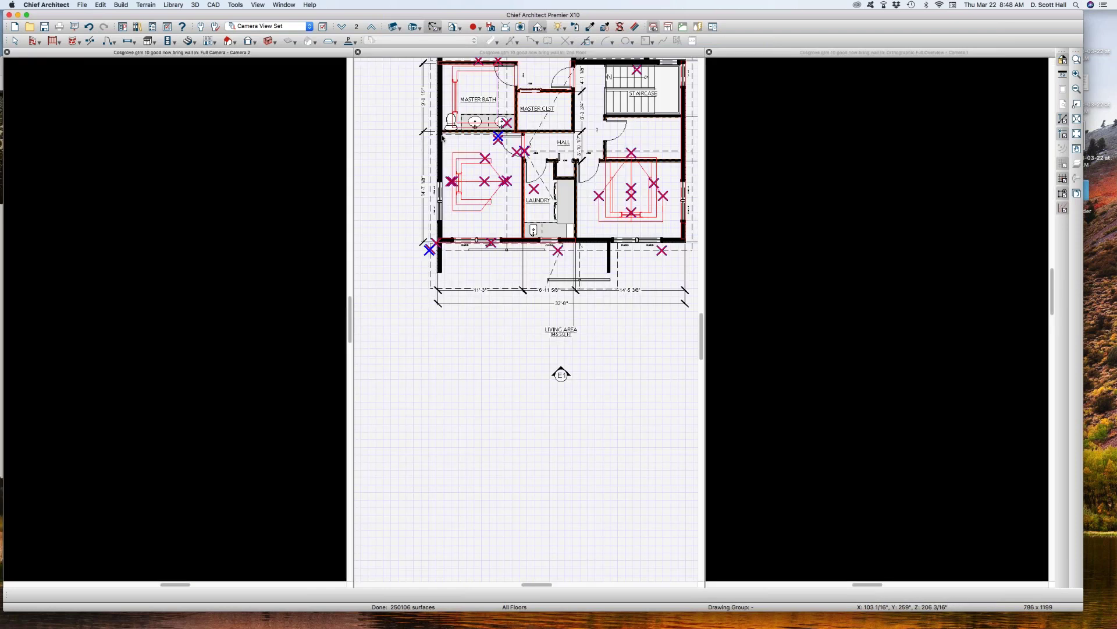
- Tile the views vertically and cut a cross section from the 2nd-floor plan, zoomed onto the dormer roof
{"action": "key", "text": "ctrl+shift+v"}
{"action": "left_click", "coordinate": [393, 245]}
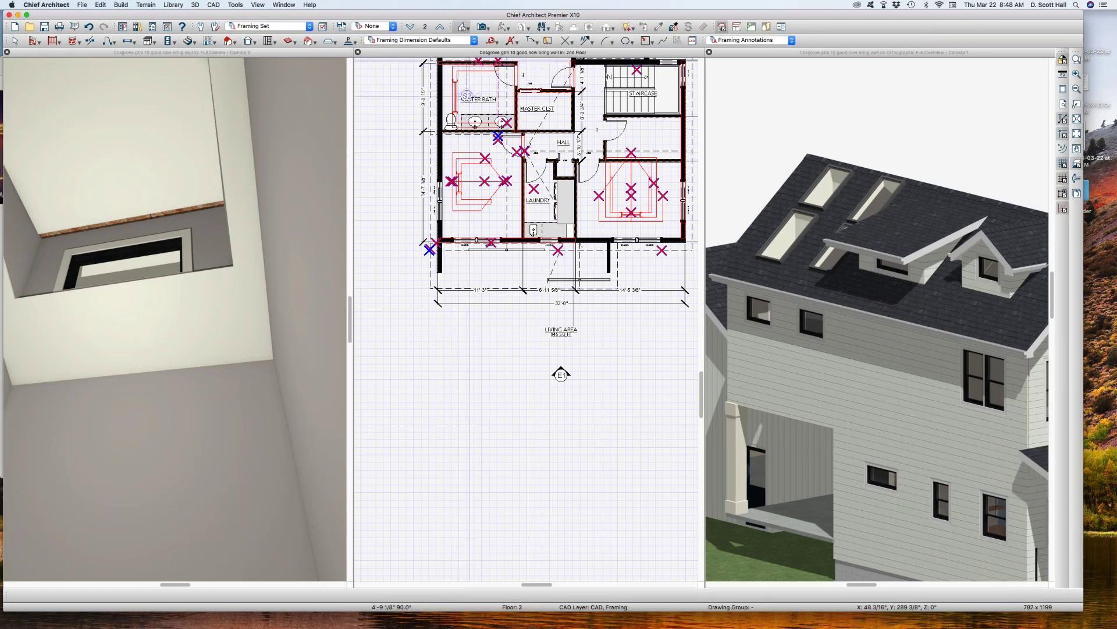
{"action": "left_click", "coordinate": [560, 374]}
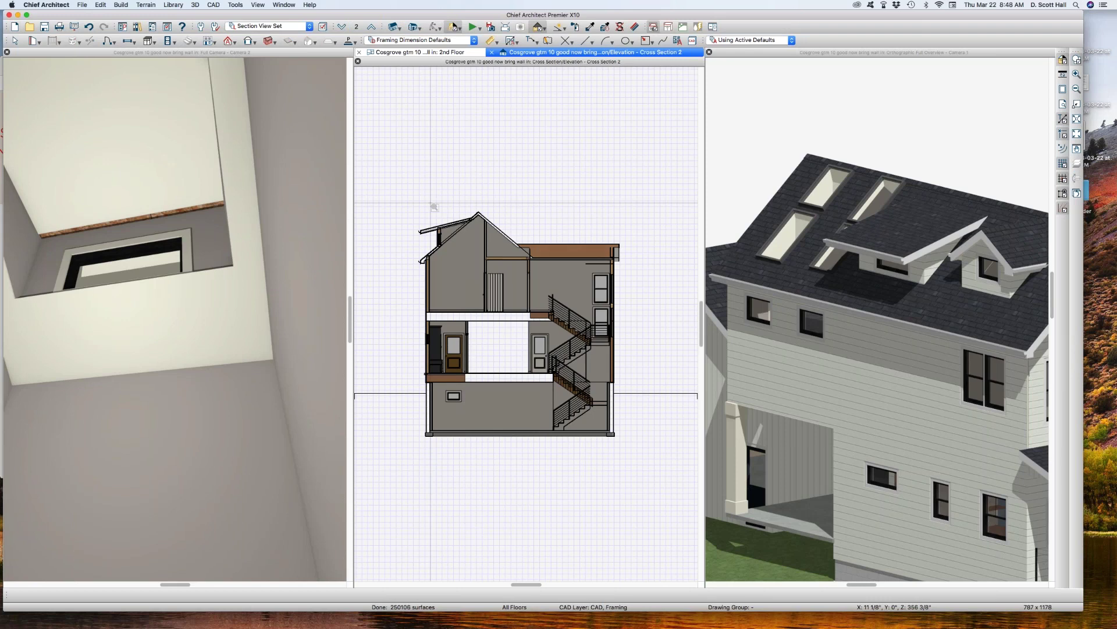
{"action": "left_click_drag", "start_coordinate": [420, 208], "coordinate": [498, 270]}
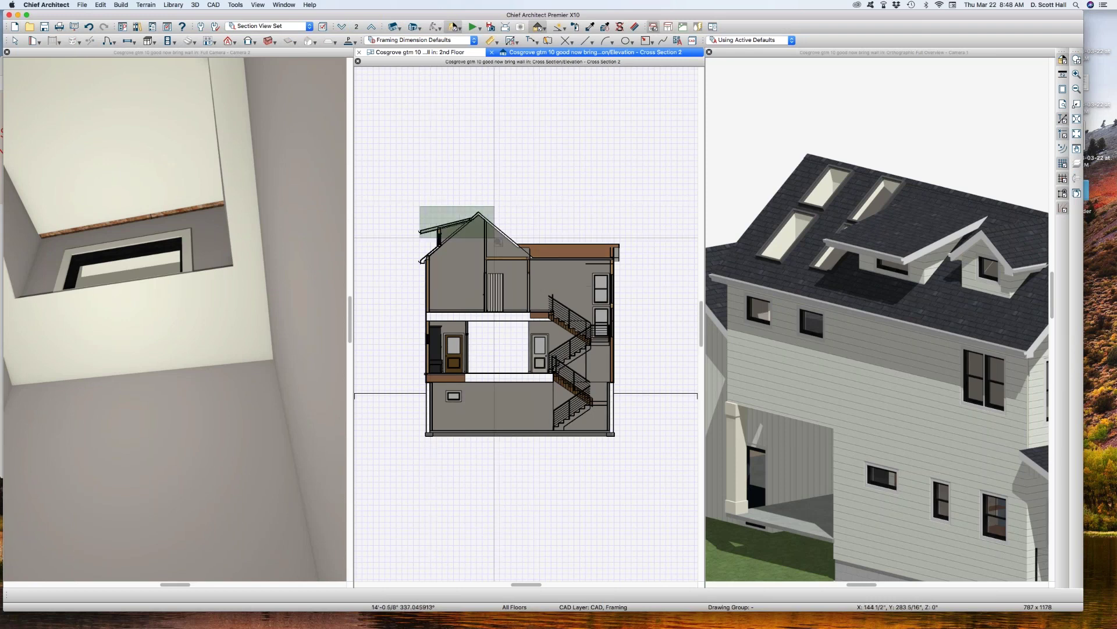
{"action": "left_click_drag", "start_coordinate": [498, 270], "coordinate": [496, 272]}
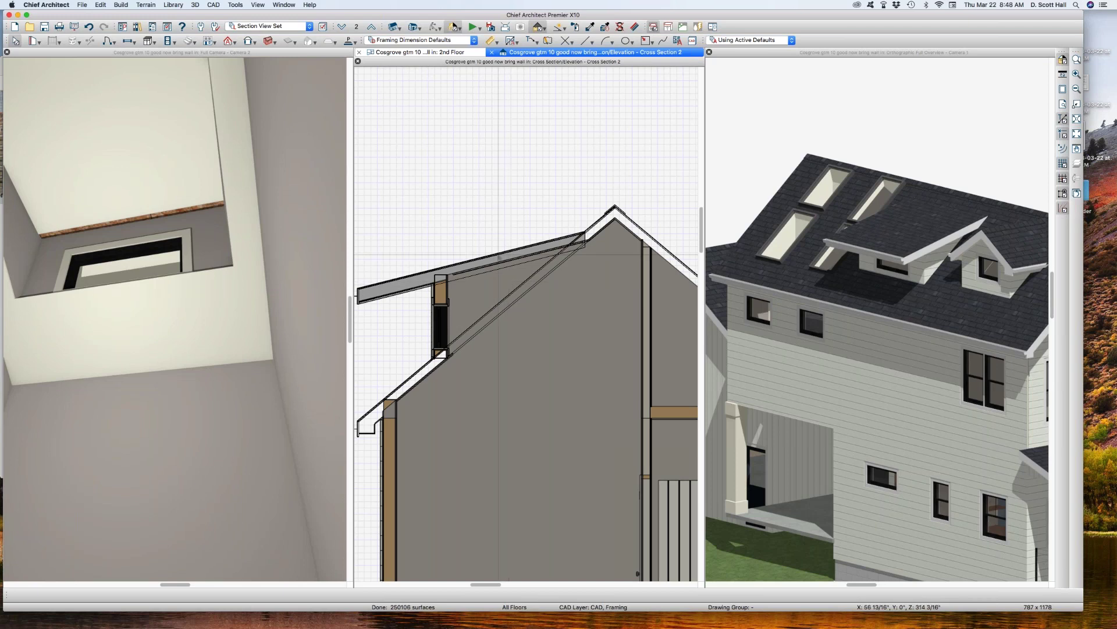
{"action": "left_click", "coordinate": [499, 215]}
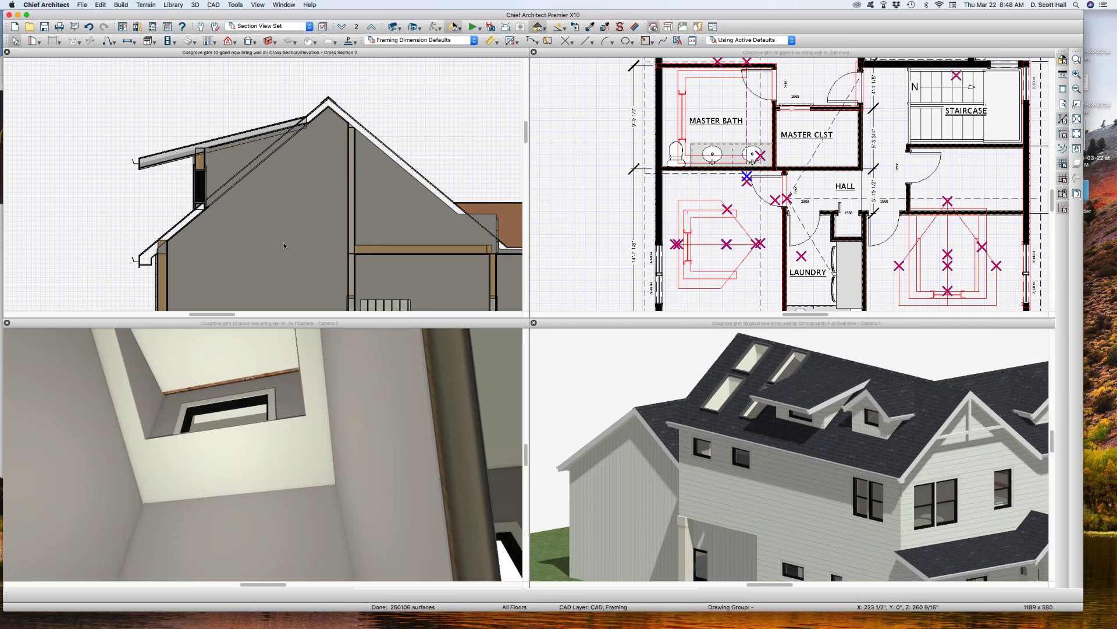
- Zoom the cross section in on the roof opening
{"action": "left_click", "coordinate": [241, 208]}
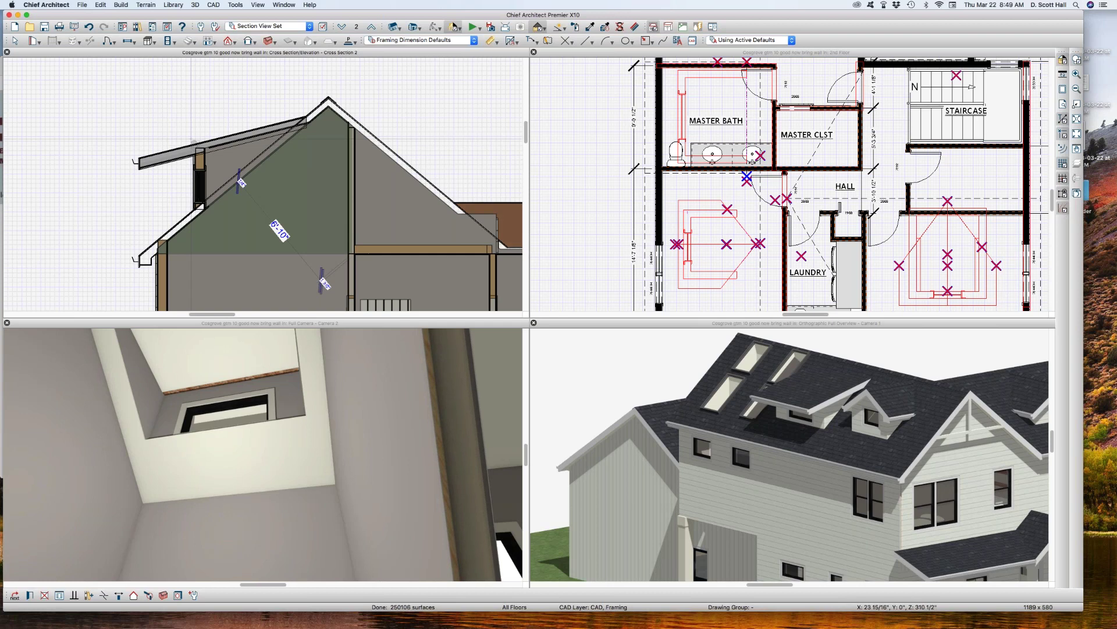
{"action": "key", "text": "Escape"}
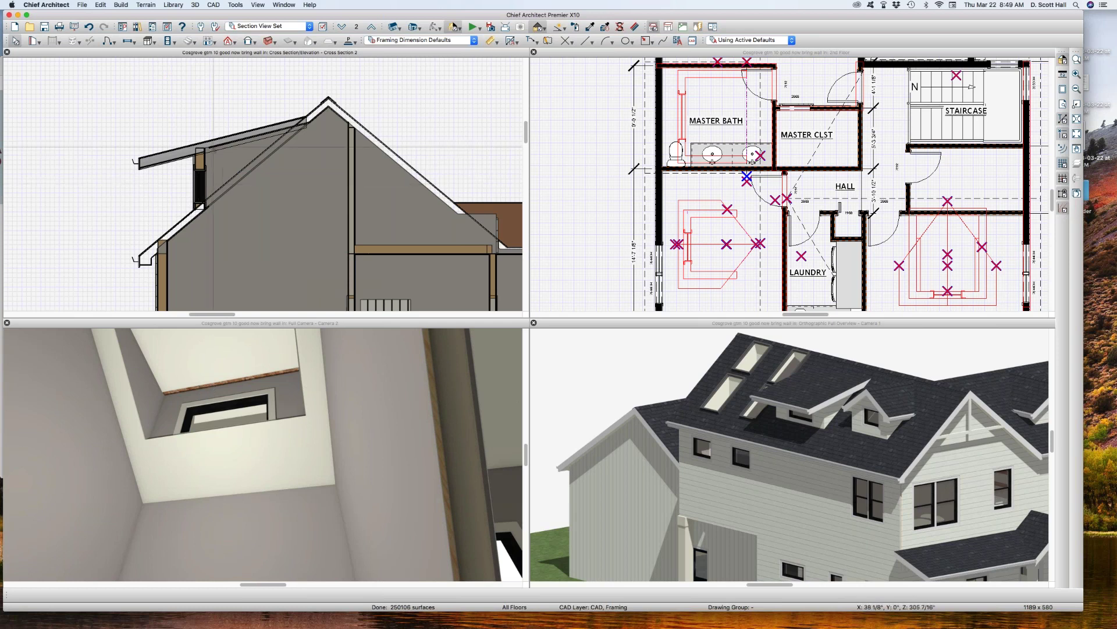
{"action": "left_click_drag", "start_coordinate": [178, 103], "coordinate": [243, 244]}
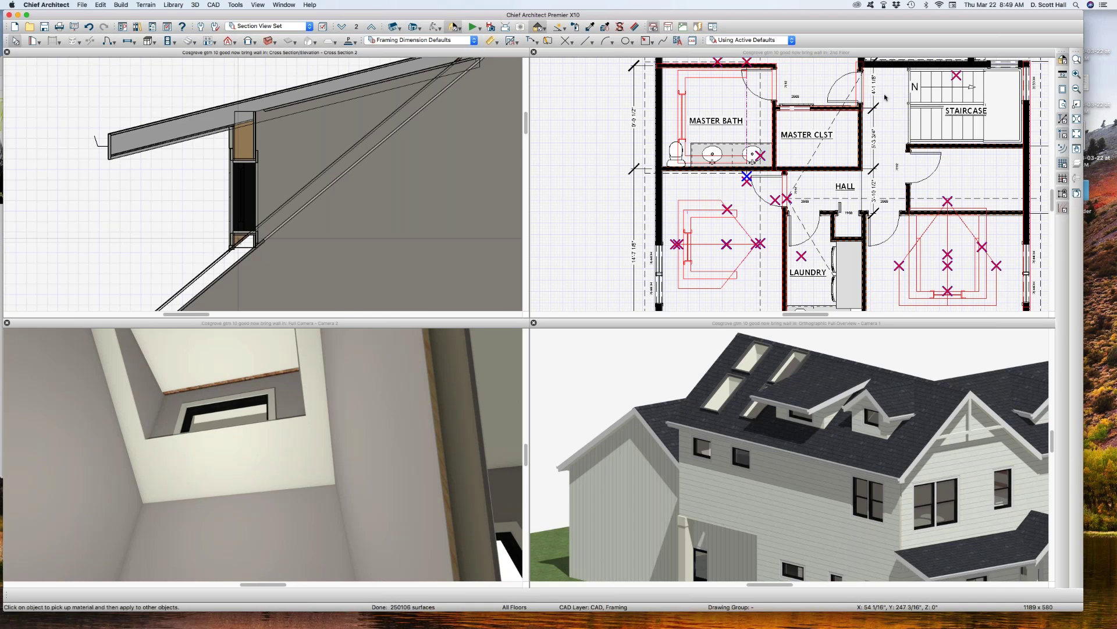
- Review the master bath roof hole's Roof Hole/Skylight Specification settings and close the dialog
{"action": "left_click", "coordinate": [752, 162]}
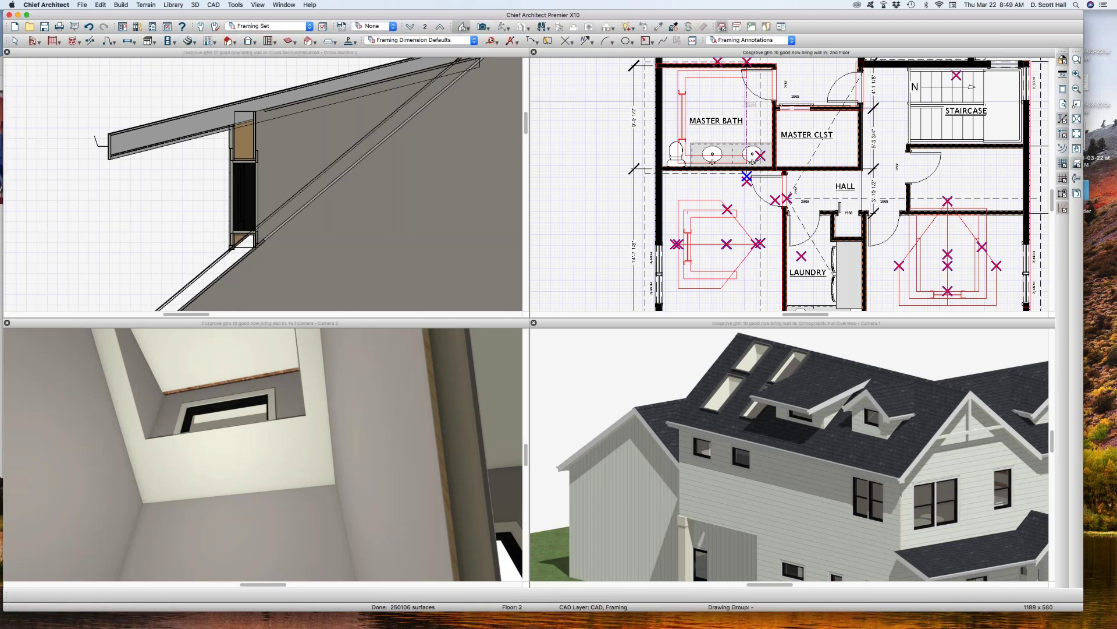
{"action": "left_click", "coordinate": [752, 157]}
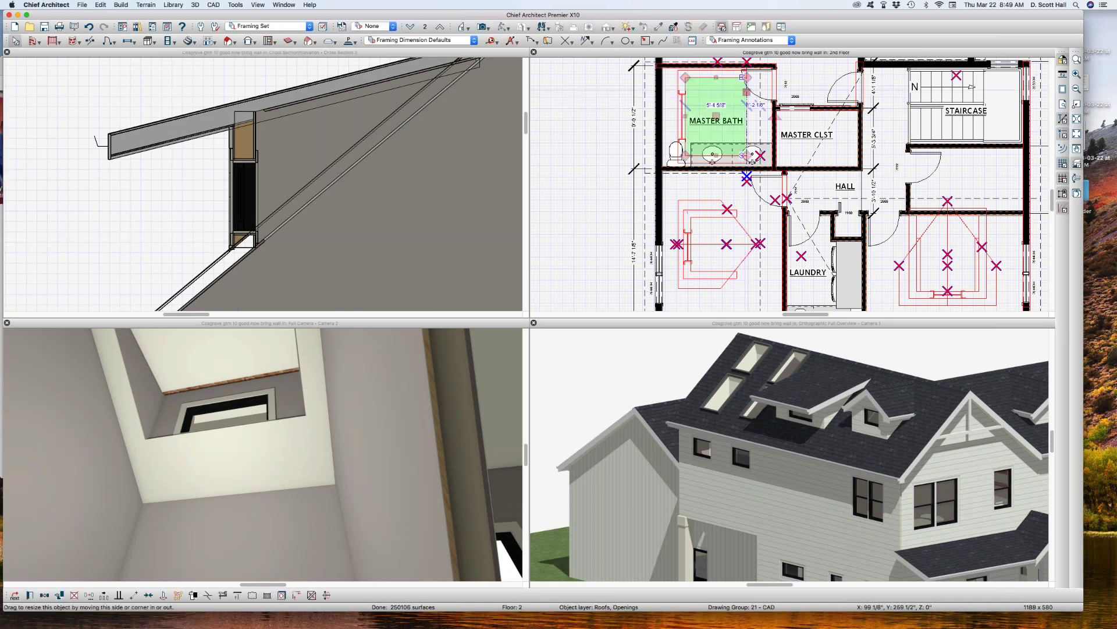
{"action": "double_click", "coordinate": [752, 157]}
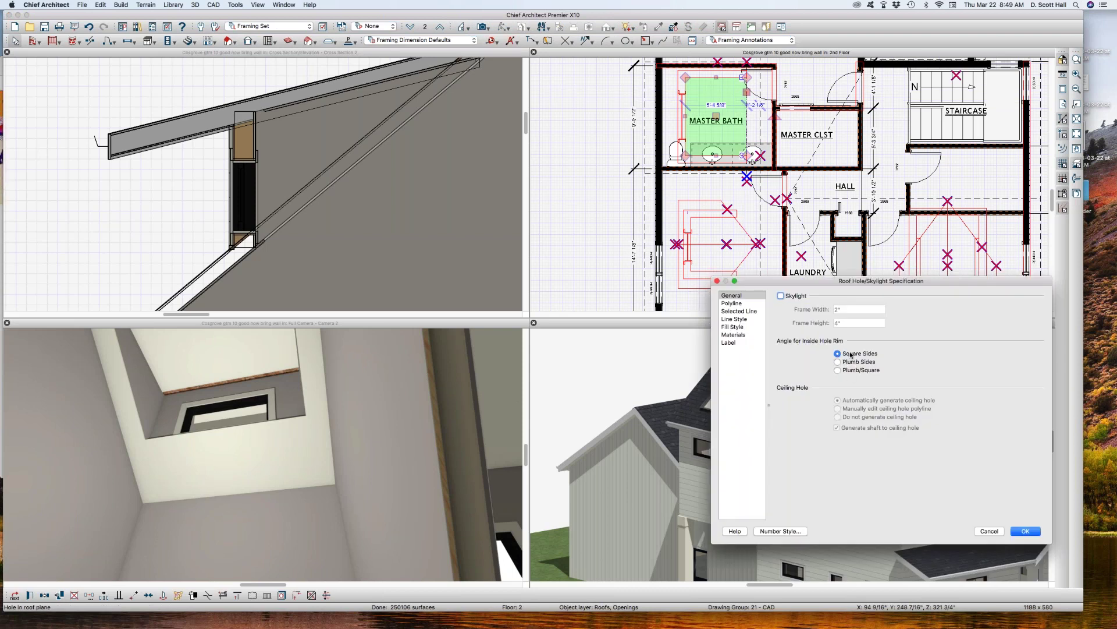
{"action": "left_click", "coordinate": [988, 532]}
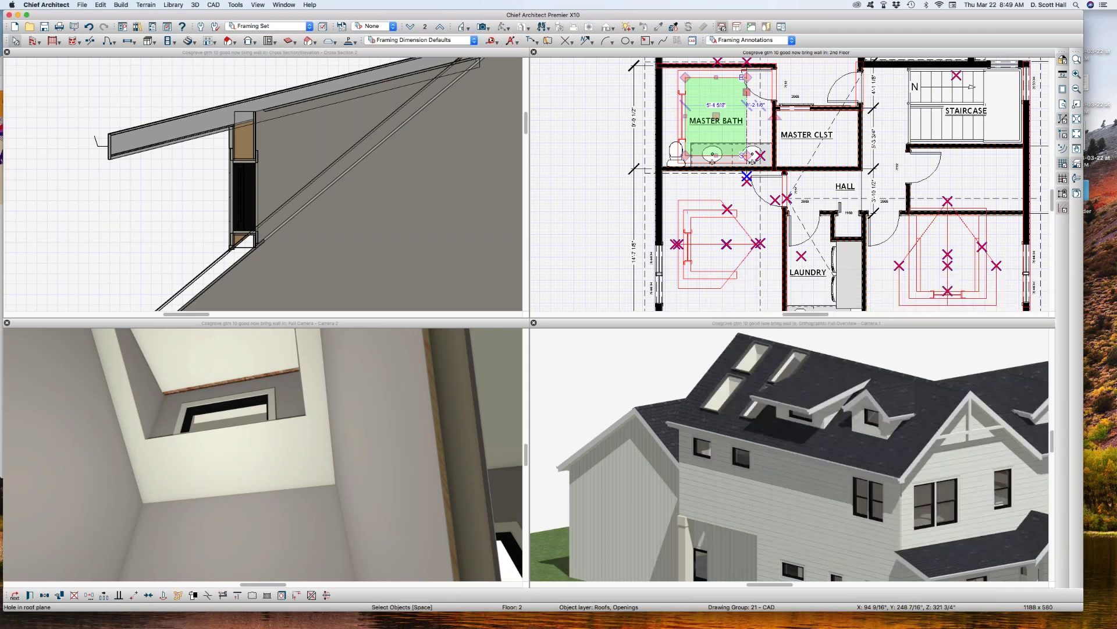
{"action": "left_click", "coordinate": [204, 90]}
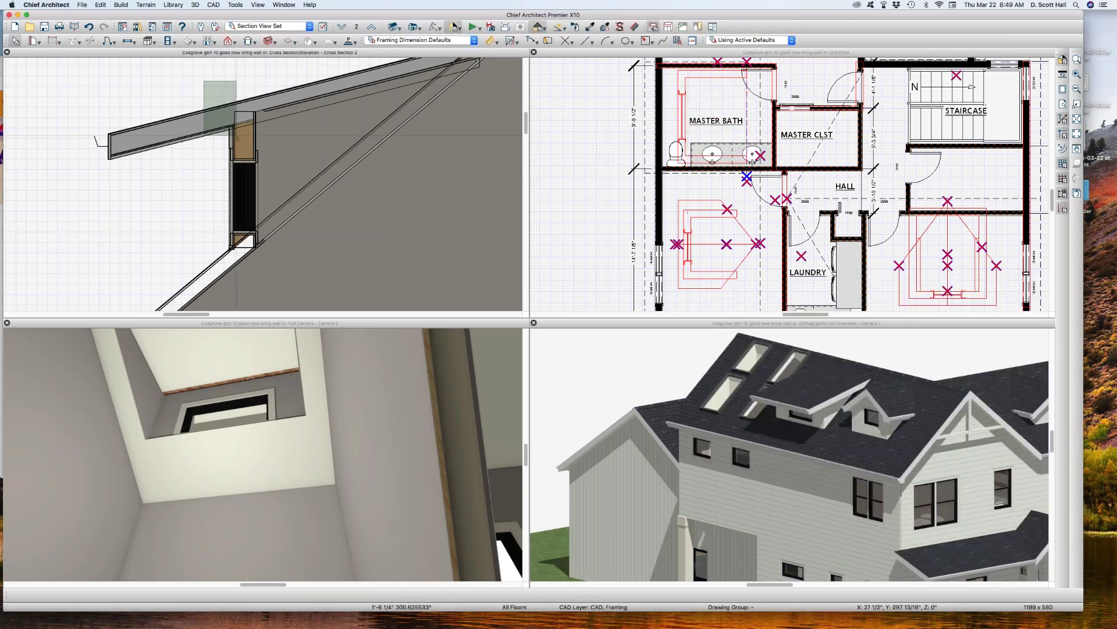